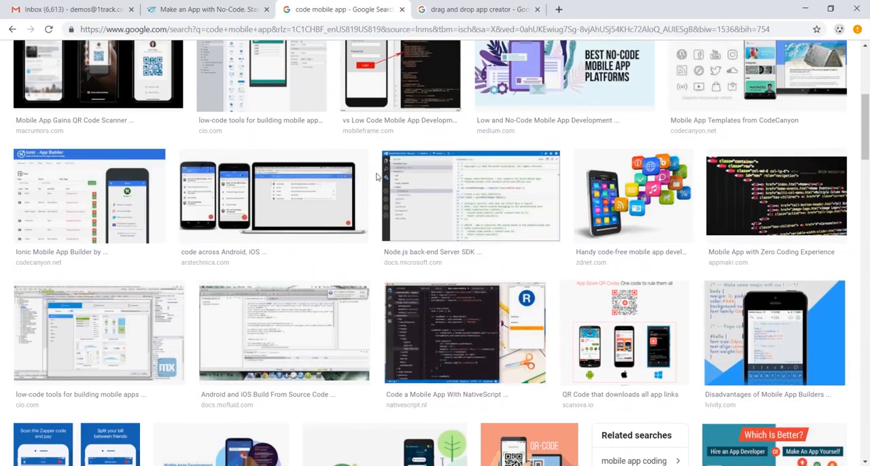
Step: Browse the drag-and-drop app creator image results and review AppSheet's platform page on how to make an app
key(ctrl+Tab)
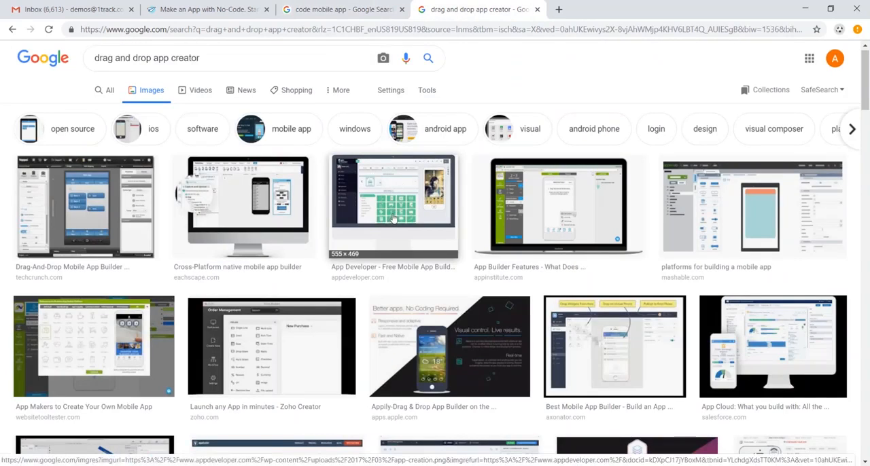
scroll(394, 218, down, 1)
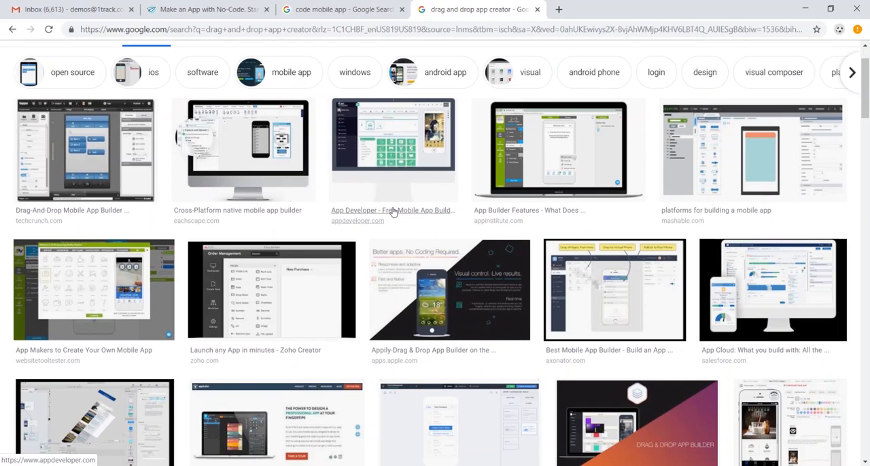
click(211, 9)
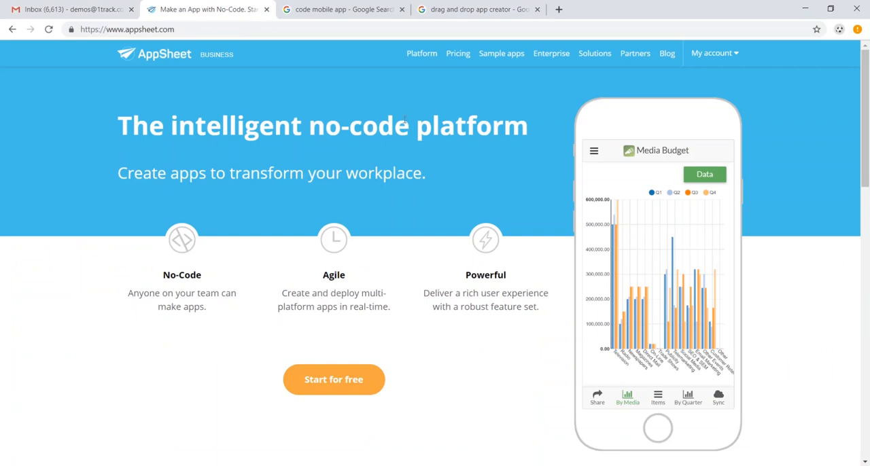
click(429, 59)
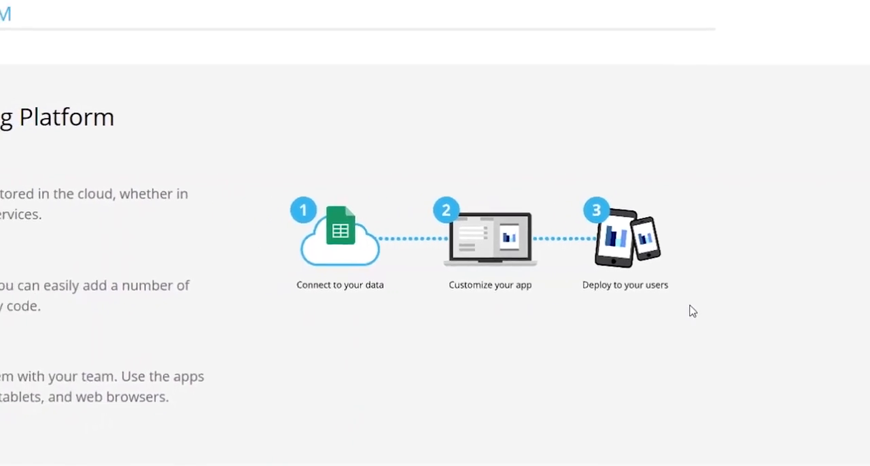
scroll(612, 279, down, 5)
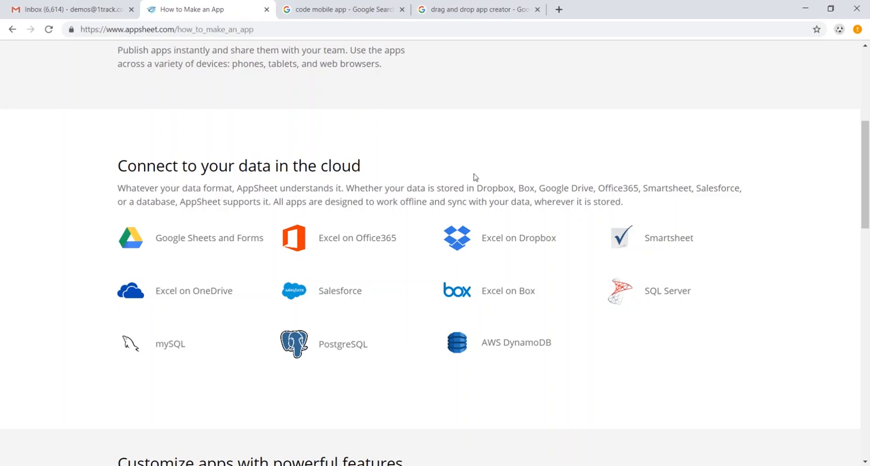
Step: Switch to Gmail, open Google Drive from there and create a new blank Google Sheets spreadsheet
click(73, 11)
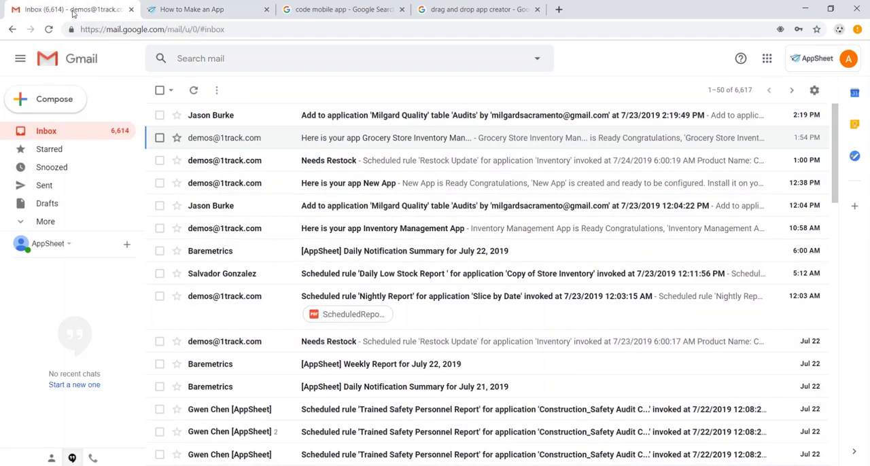
click(767, 62)
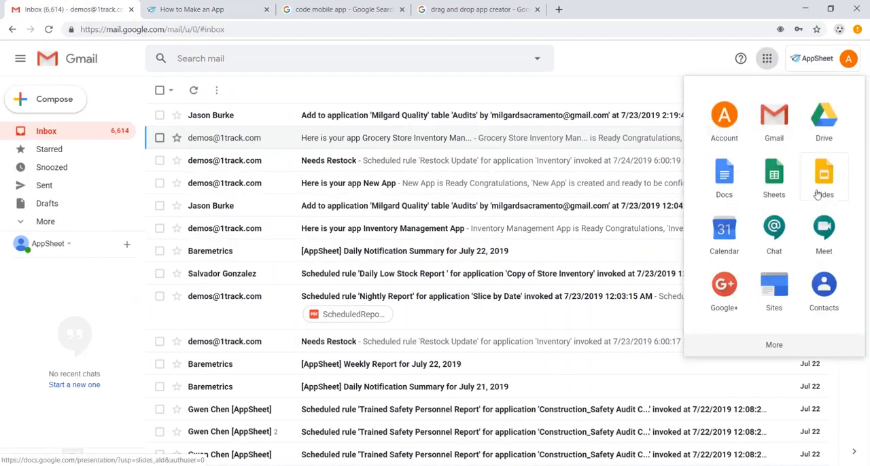
click(823, 126)
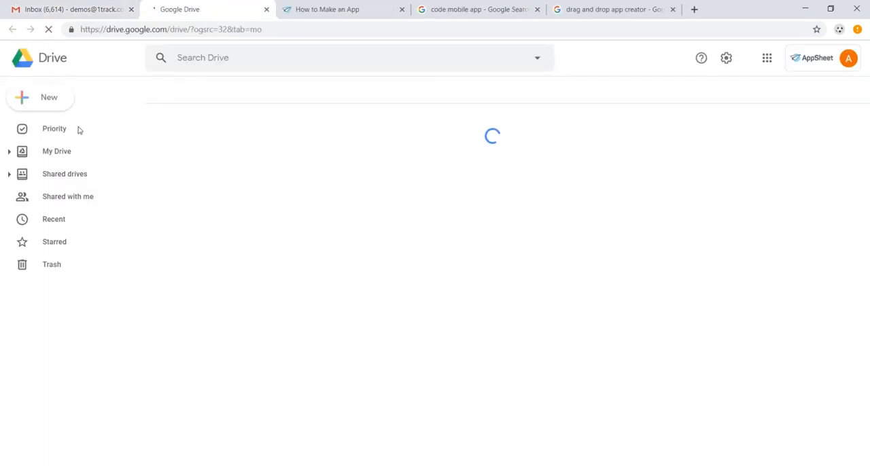
click(54, 102)
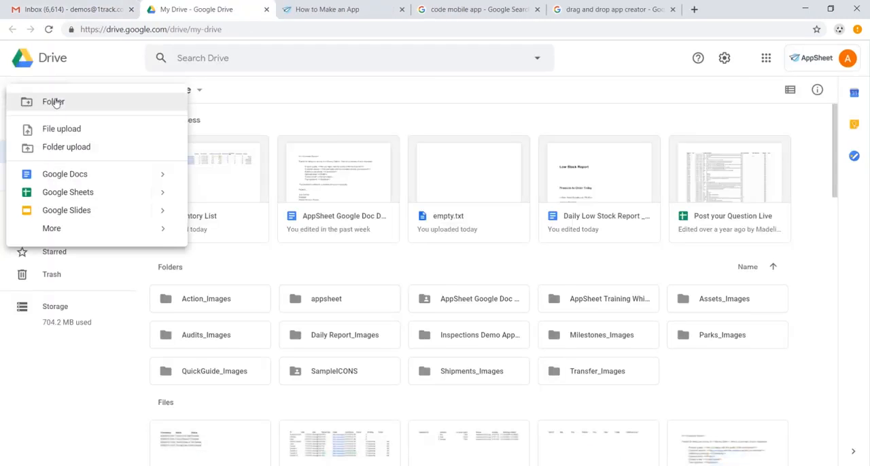
click(95, 195)
Step: Rename the untitled spreadsheet as Inventory Management
click(118, 54)
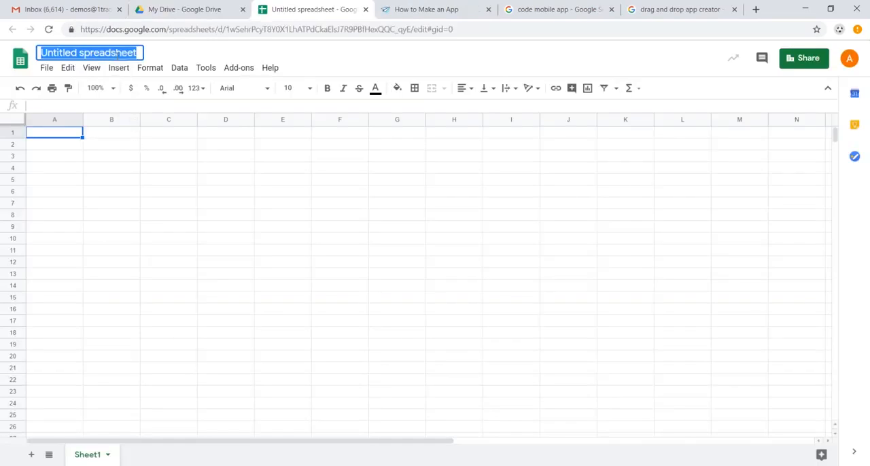
text(Inventory M)
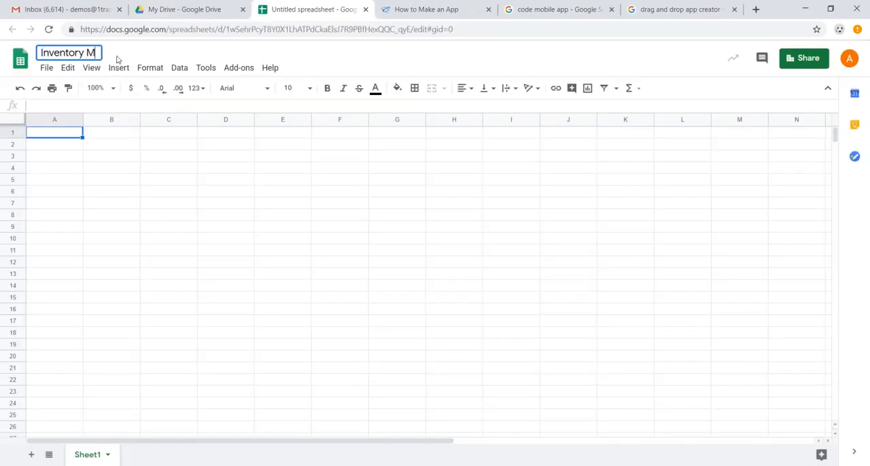
text(anagement)
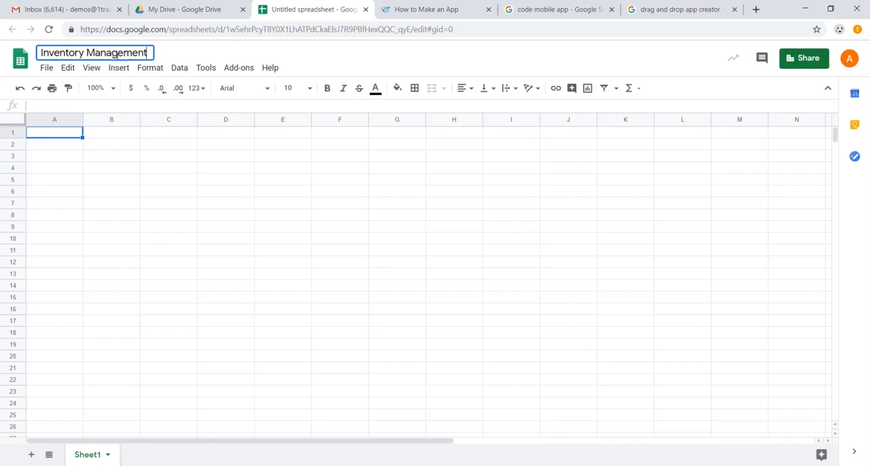
Step: Enter the column headers Name, Category, Image, Available, Time Checked and Unit Price in cells A1 to F1
click(66, 134)
text(Name)
key(Tab)
text(Category)
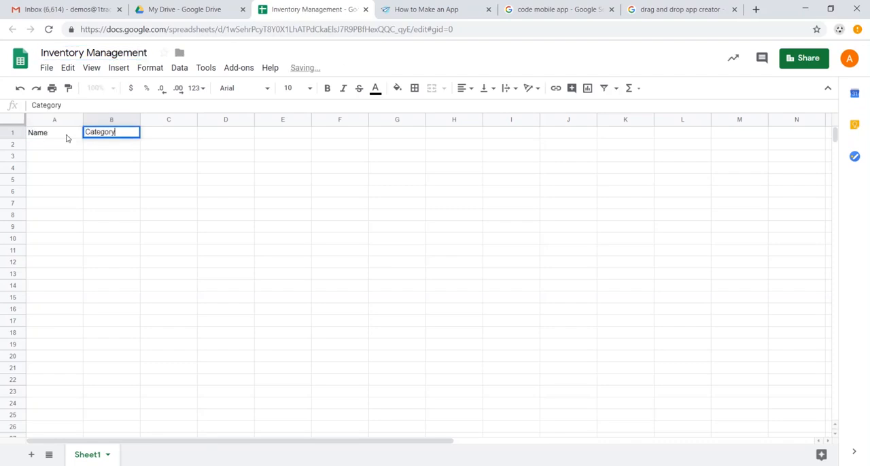
key(Tab)
text(Image)
key(Tab)
text(Available)
key(Tab)
text(Time Checked)
key(Tab)
text(Unit Price)
Step: Enter the headers "Inventory alue", "Order Quantity" and "Barcode" in cells G1 to I1
key(Tab)
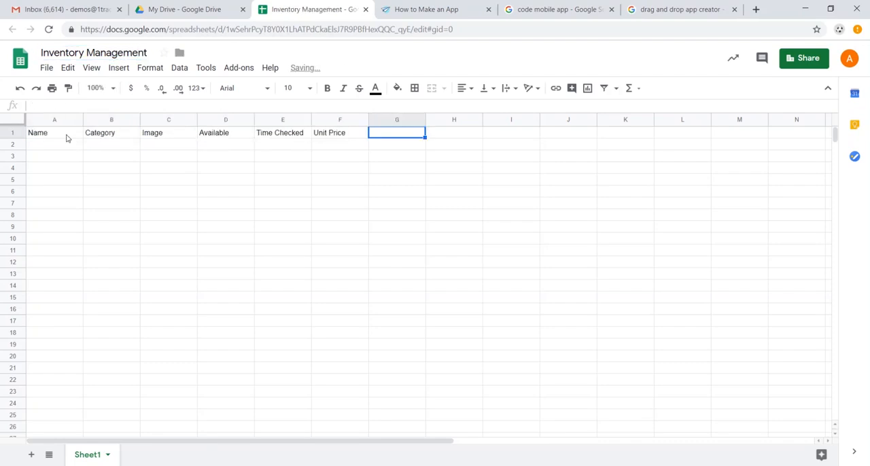
text(Inventory alue)
key(Tab)
text(Order Quantity)
key(Tab)
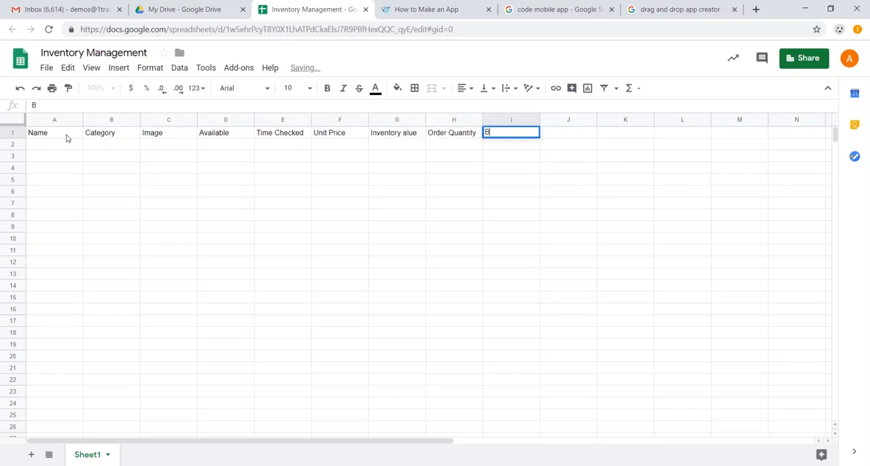
text(Barcode)
Step: Paste the copied product inventory records below the header row, starting in cell A2
click(66, 135)
key(ctrl+a)
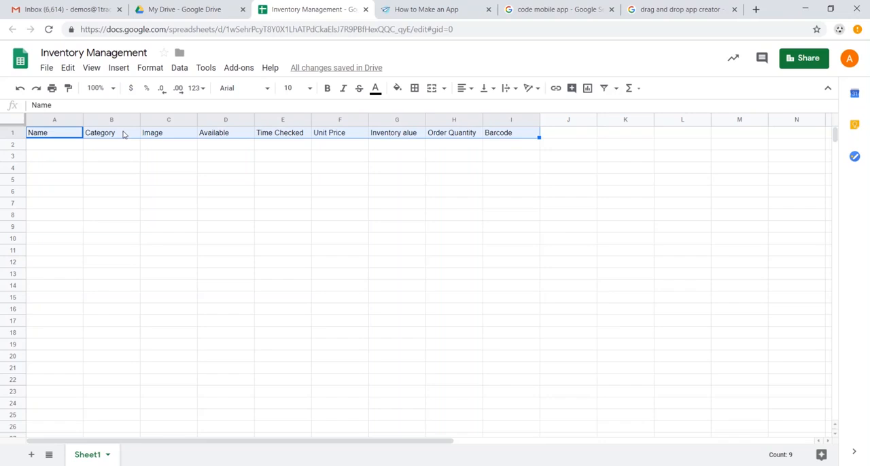
click(69, 148)
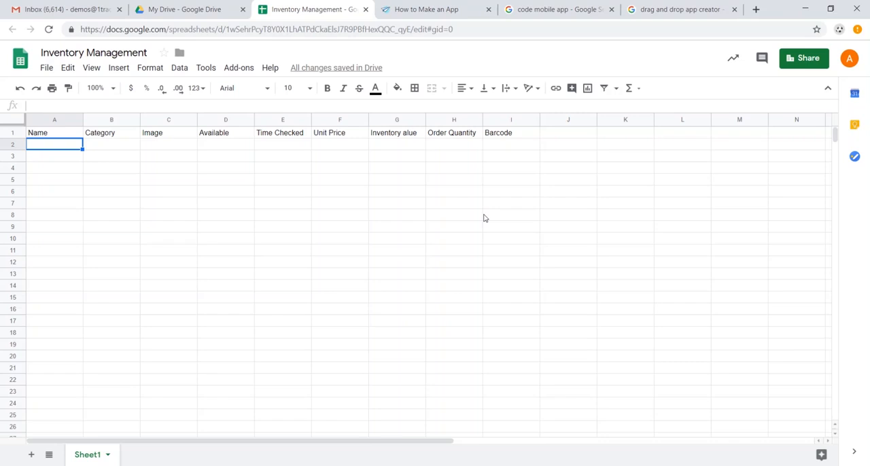
key(alt+Tab)
key(ctrl+v)
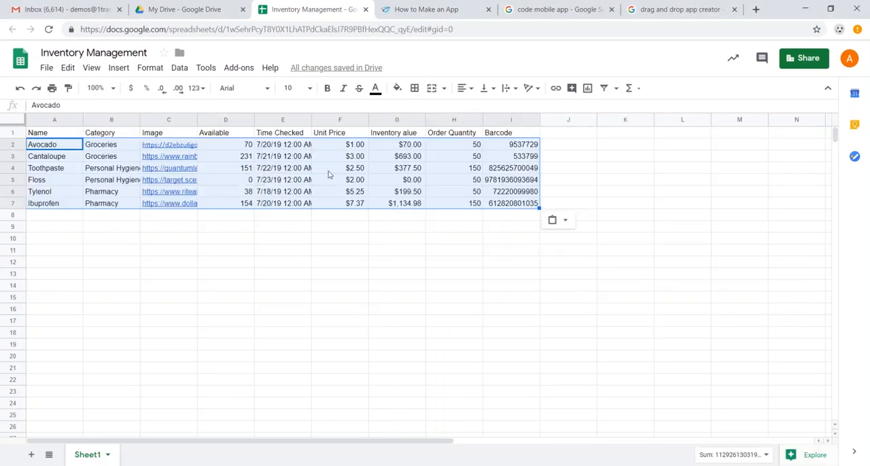
click(327, 175)
Step: Examine the Avocado row's cell contents from the name through to the inventory value formula
click(61, 144)
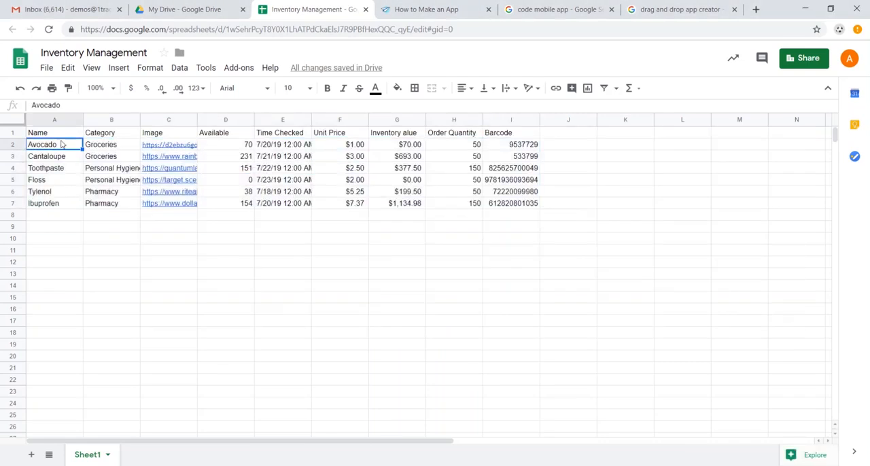
key(Right)
key(Right)
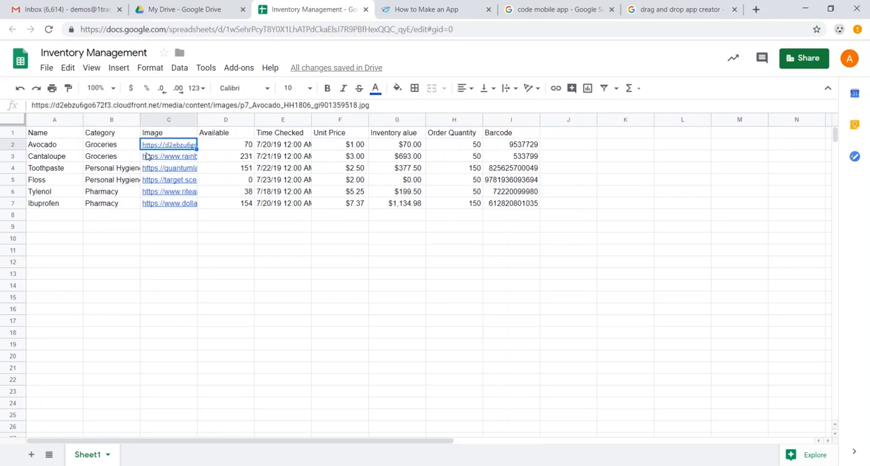
key(Down)
key(Right)
key(Up)
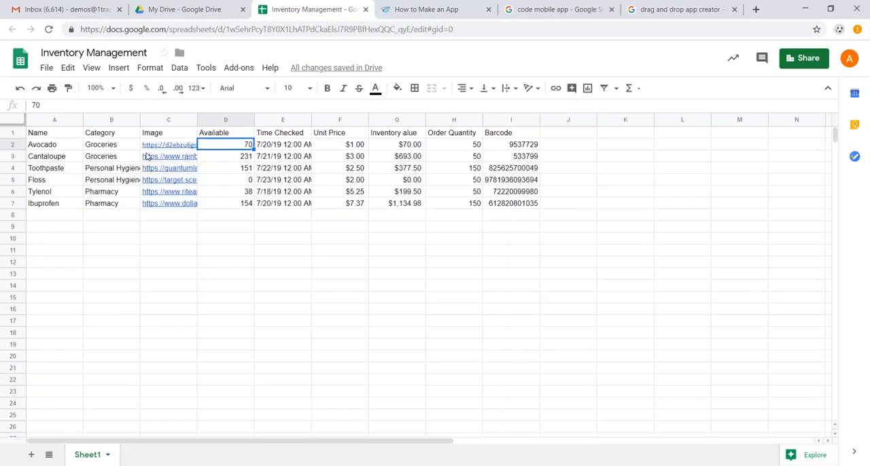
key(Right)
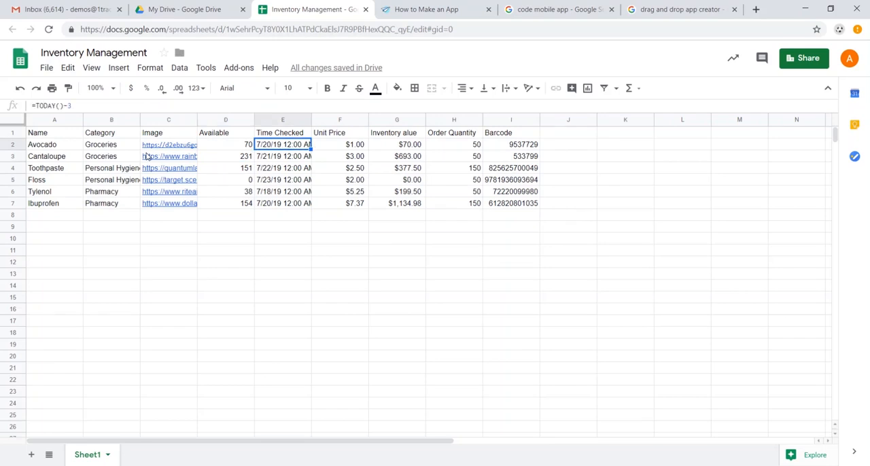
key(Right)
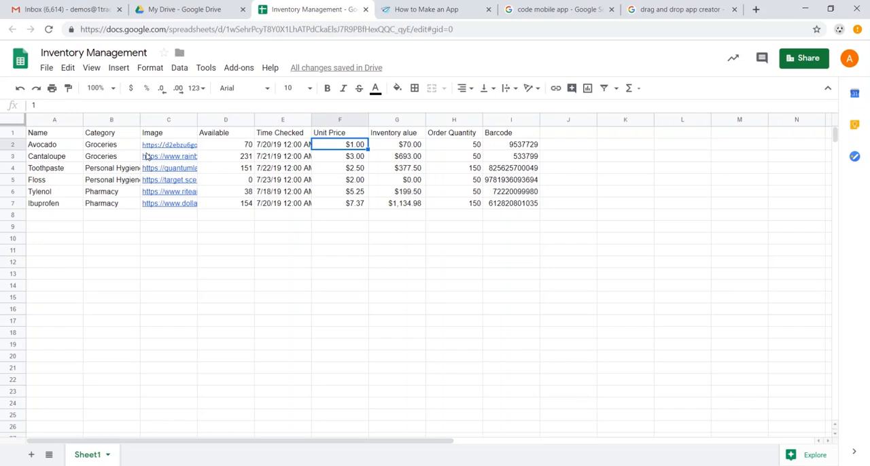
key(Right)
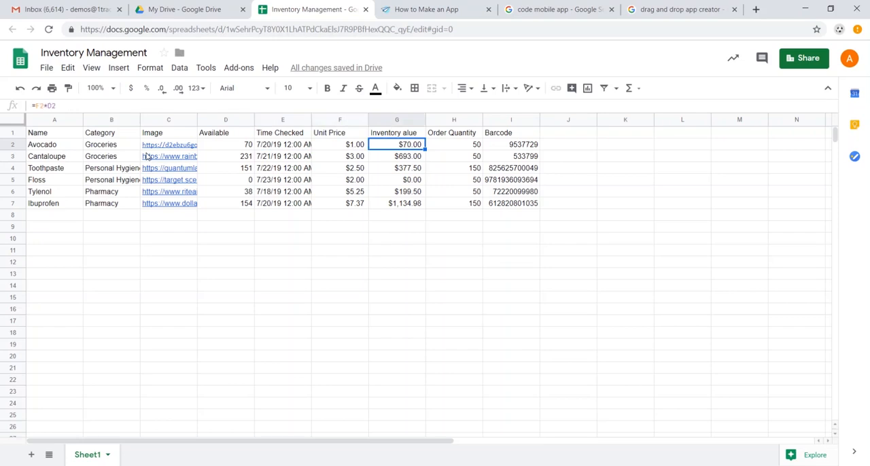
Step: Correct the header in cell G1 to "Inventory Value"
double_click(408, 134)
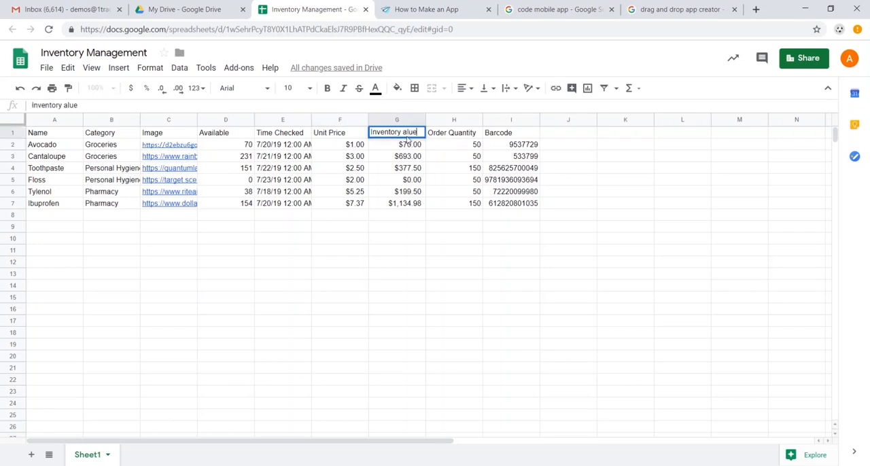
text(V)
key(Tab)
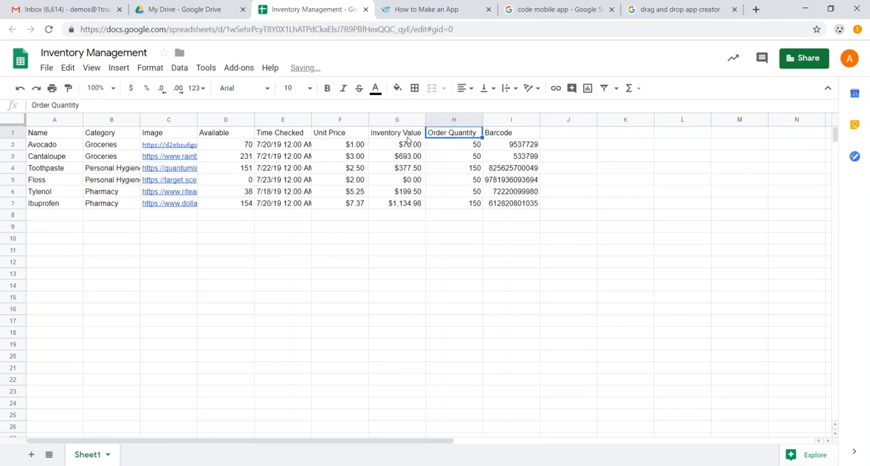
Step: Check the Avocado row's order quantity, barcode and inventory value formula
click(458, 147)
click(527, 145)
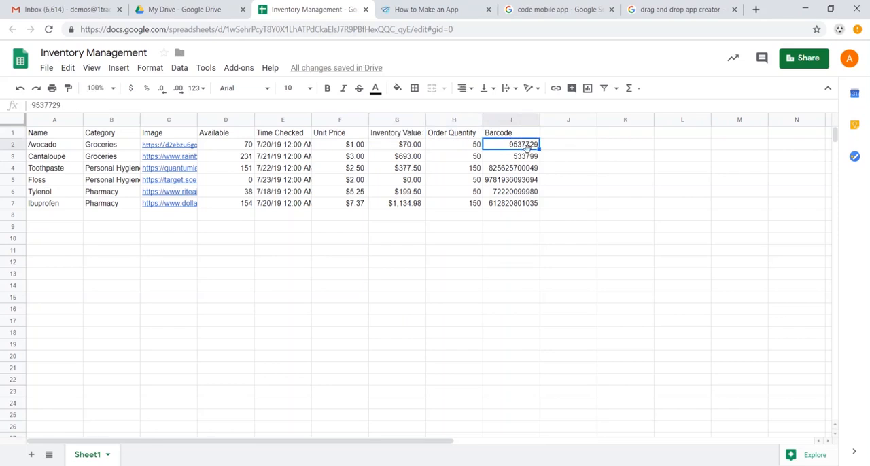
click(412, 146)
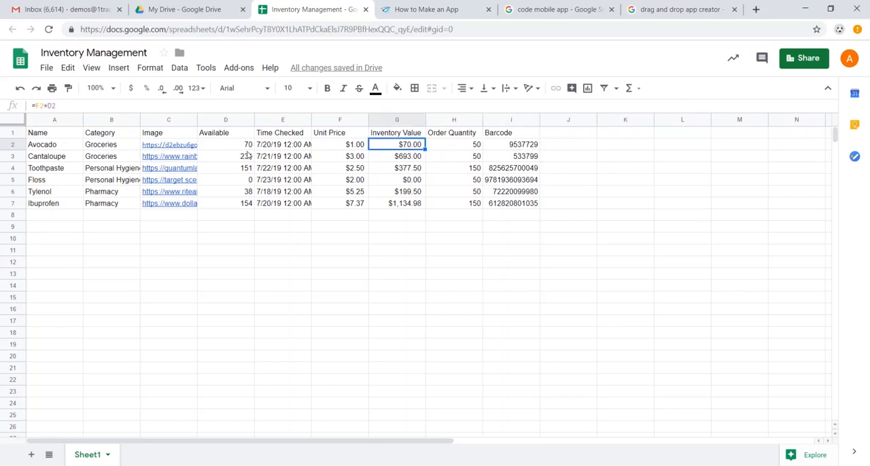
Step: Switch to the AppSheet site, get started for free from its home page and begin creating a new mobile app
click(410, 12)
scroll(417, 135, down, 2)
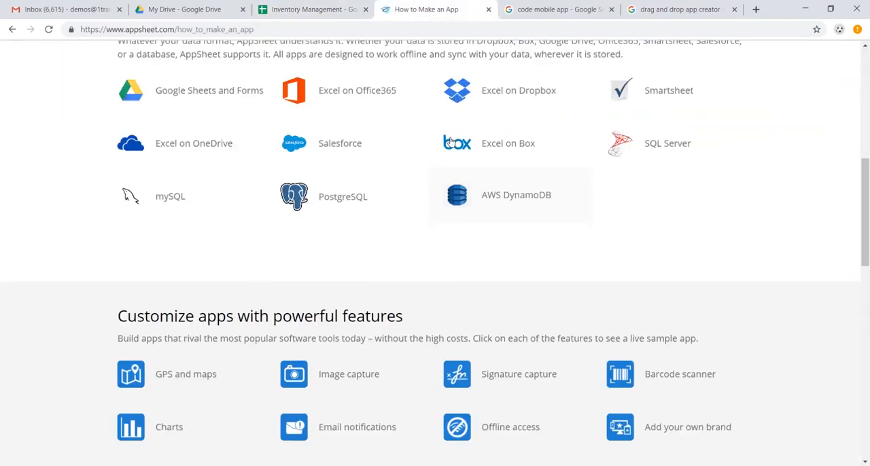
scroll(456, 131, up, 6)
click(148, 58)
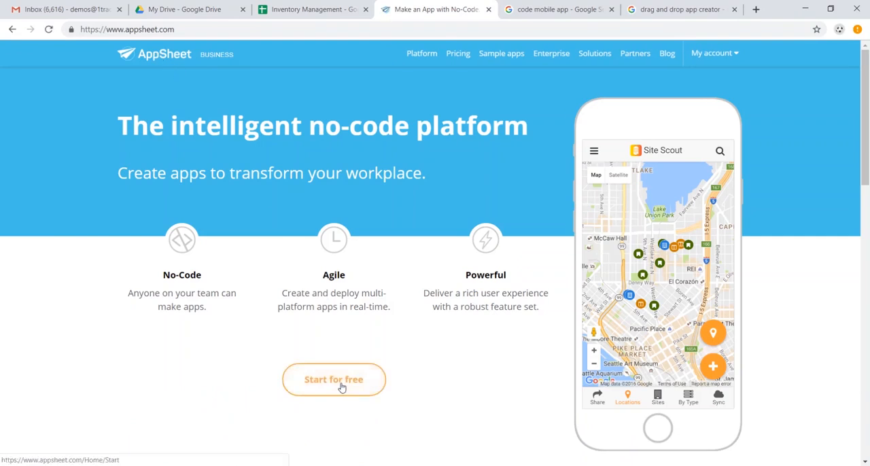
click(342, 387)
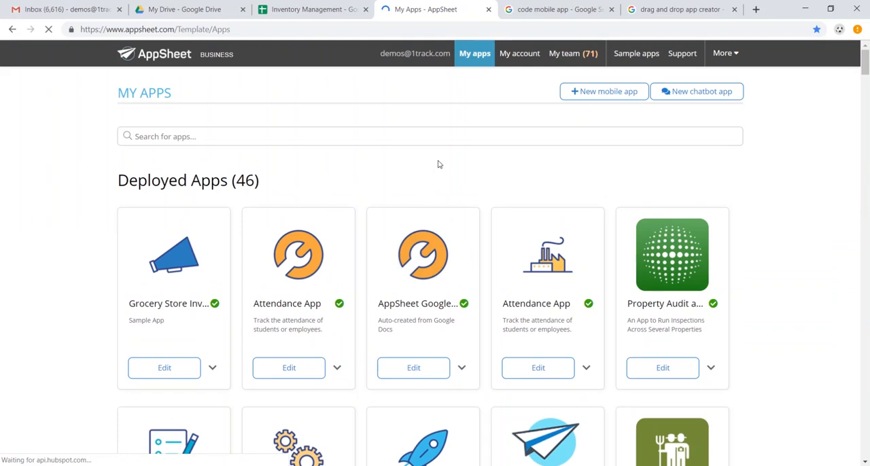
click(605, 92)
click(343, 193)
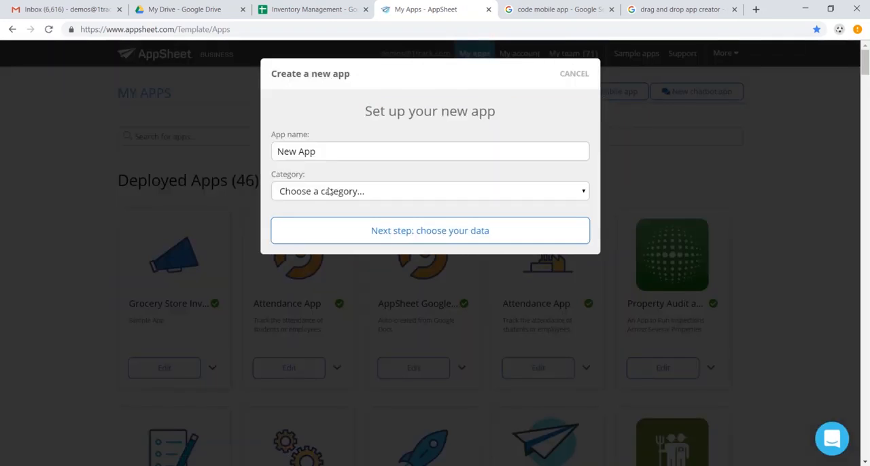
Step: Name the new app Grocery Inventory, set its category to Inventory Management and proceed to choosing the data
click(381, 152)
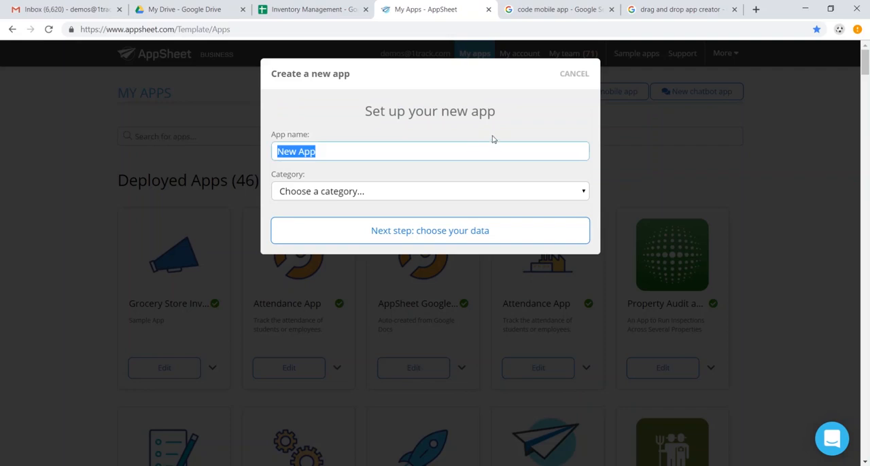
text(Grocery Inventory)
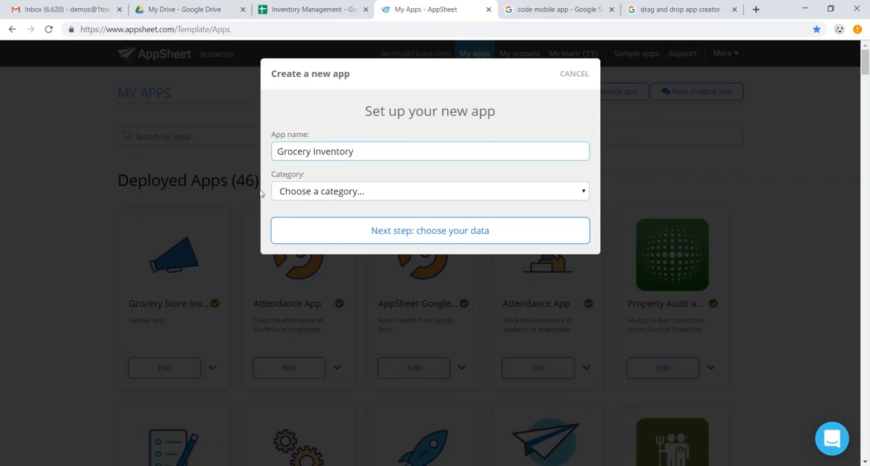
click(371, 193)
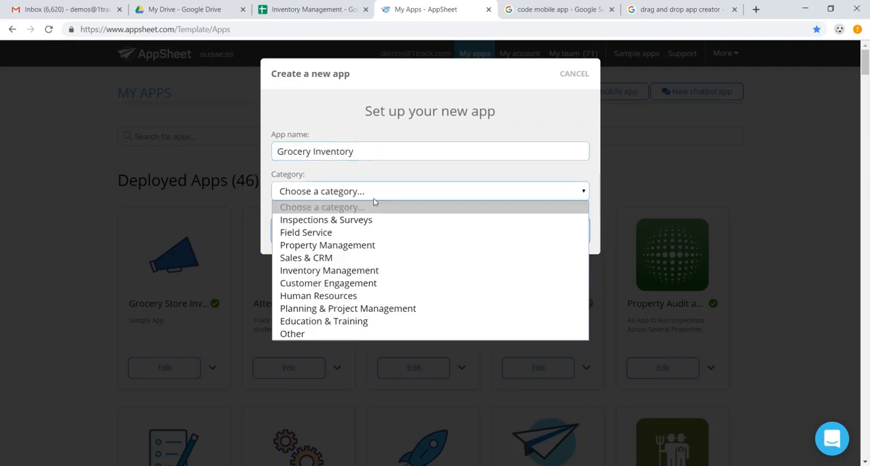
click(366, 272)
click(398, 233)
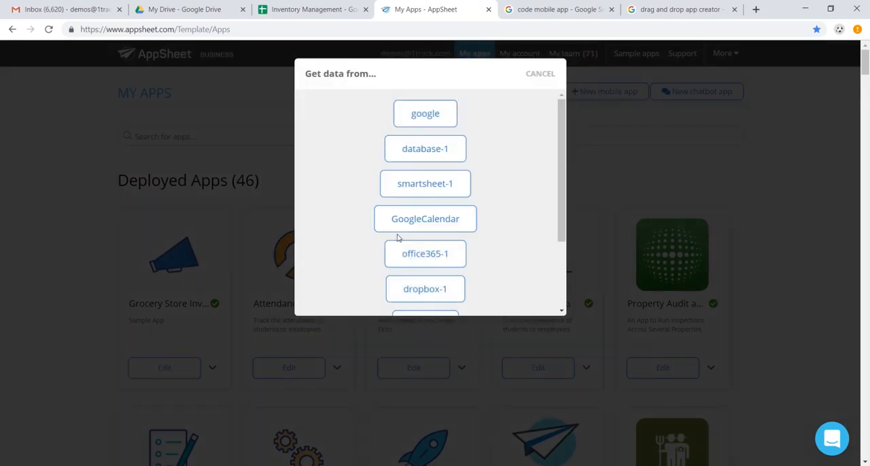
Step: Choose google as the data source, search for "inventory management" and select the Inventory Management spreadsheet for the app
click(412, 109)
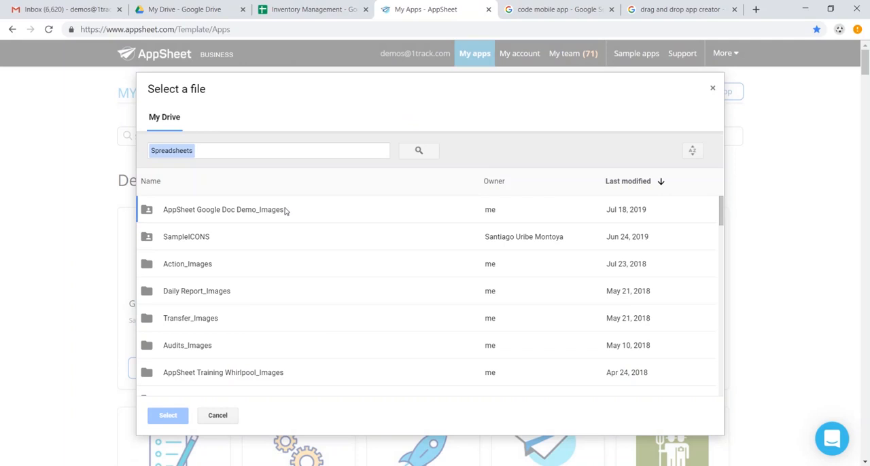
click(275, 151)
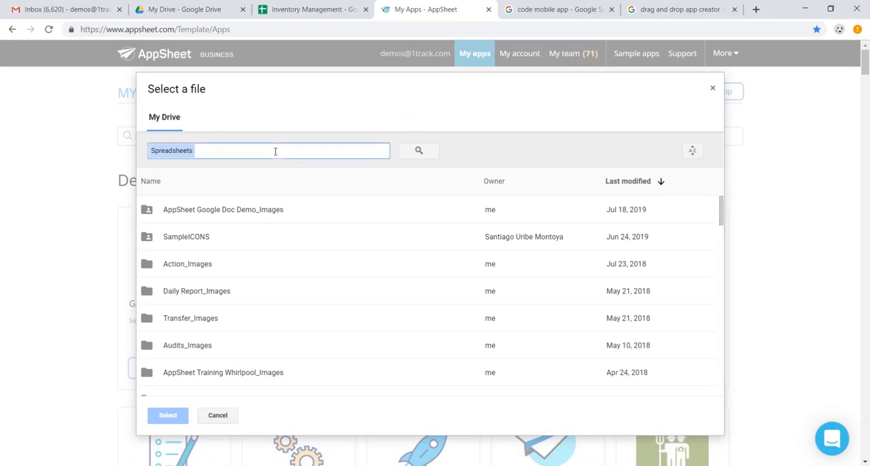
text(inventory management)
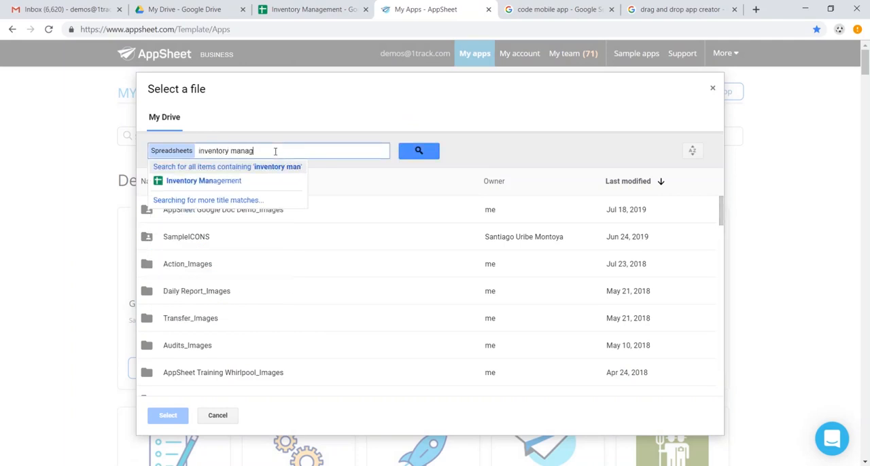
key(Return)
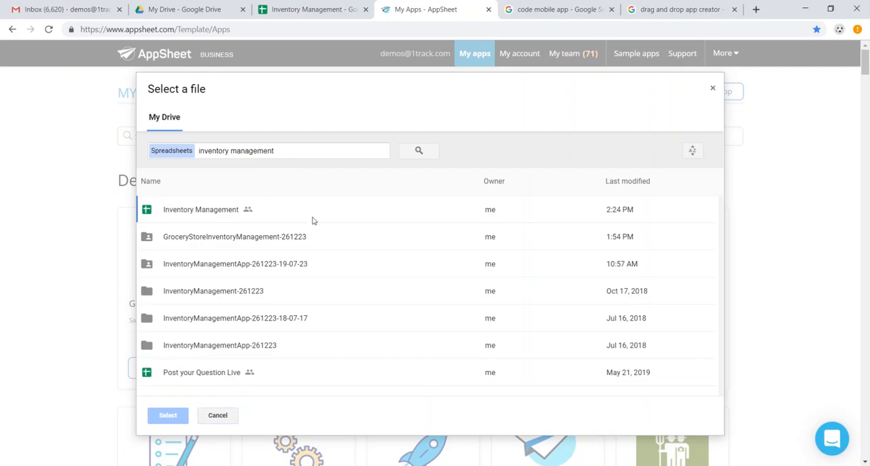
click(324, 218)
click(175, 416)
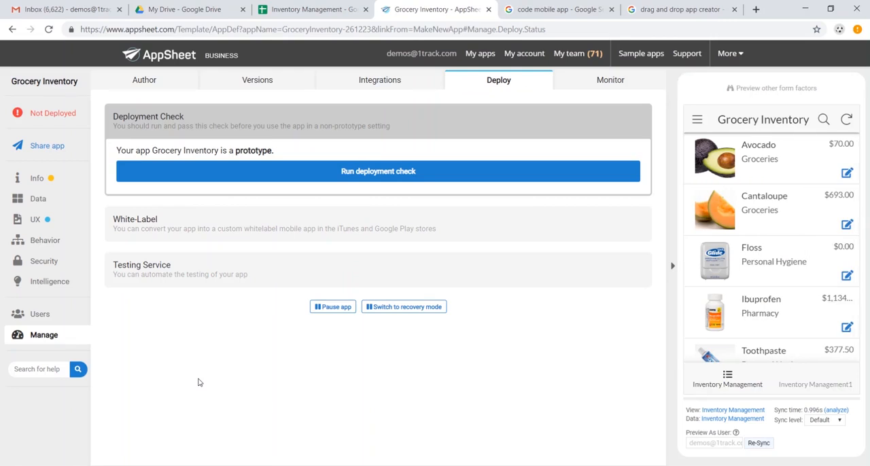
Step: Look through the grocery item list in the app preview and the Avocado item's details
scroll(790, 255, down, 1)
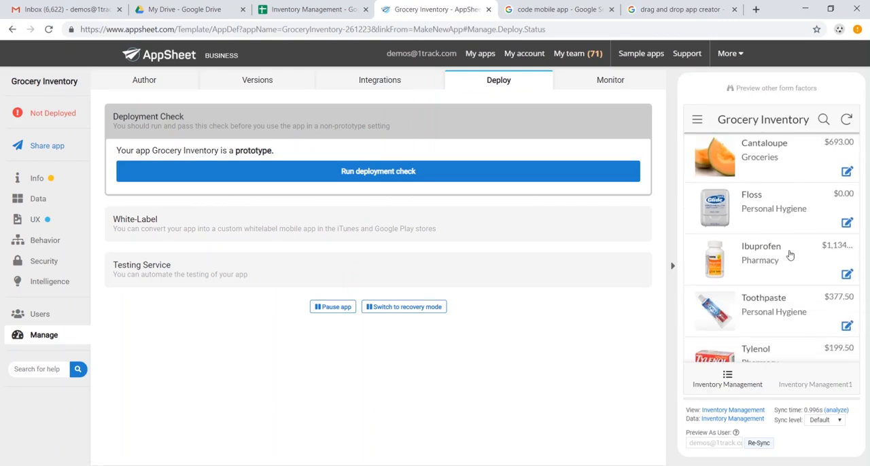
scroll(788, 254, down, 1)
scroll(783, 253, up, 2)
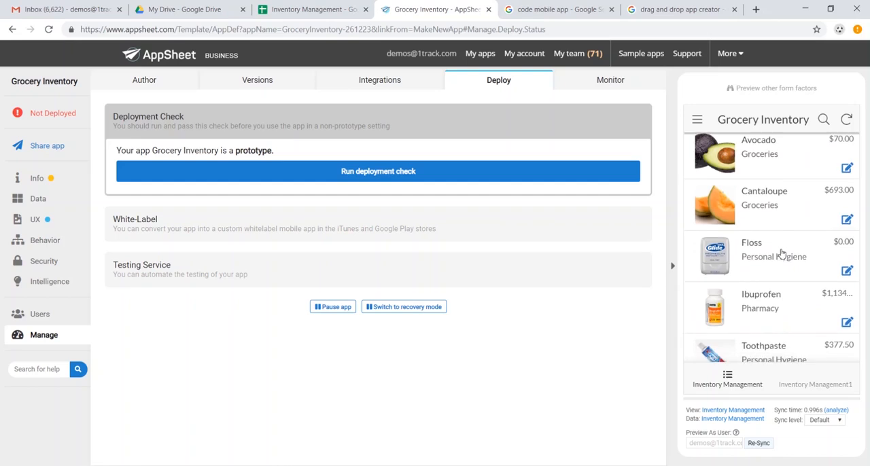
scroll(781, 253, down, 2)
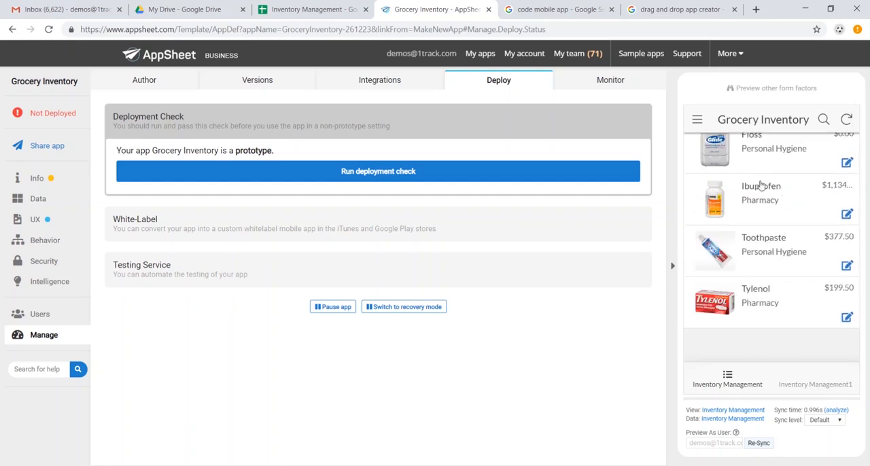
scroll(761, 185, up, 2)
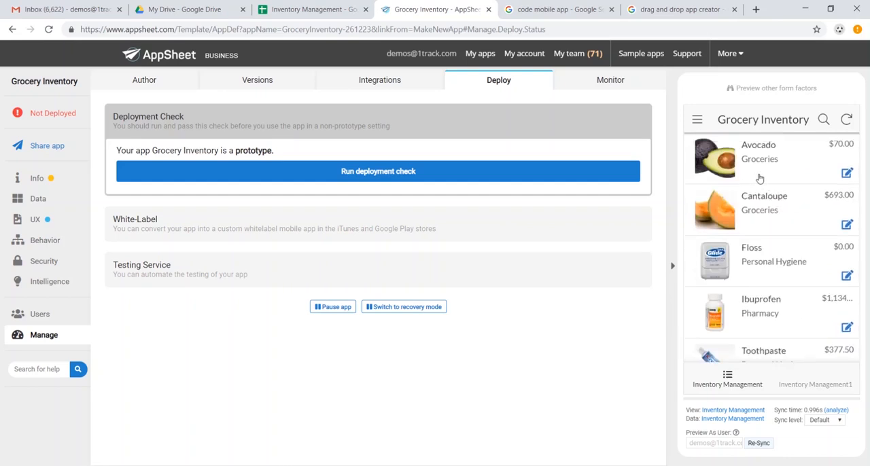
click(757, 174)
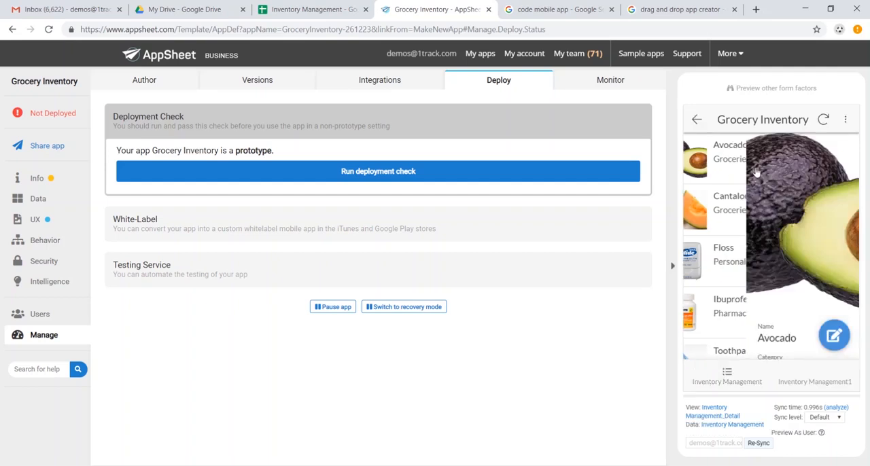
scroll(784, 227, down, 3)
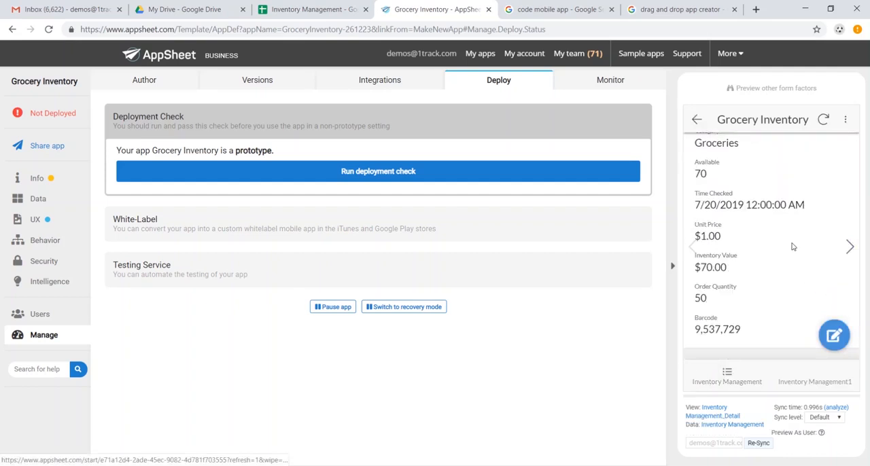
Step: Set the Avocado's unit price to $1.50 in the app preview, save the record and sync the app
click(832, 332)
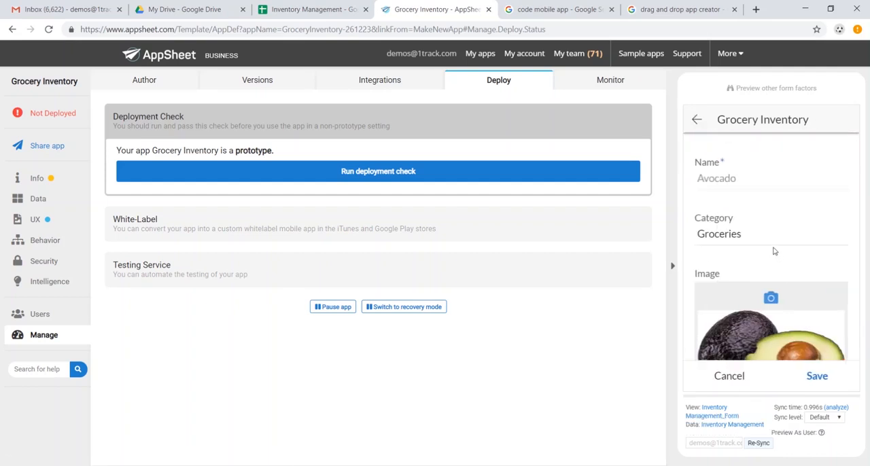
scroll(774, 251, down, 5)
scroll(764, 231, up, 1)
scroll(765, 234, down, 1)
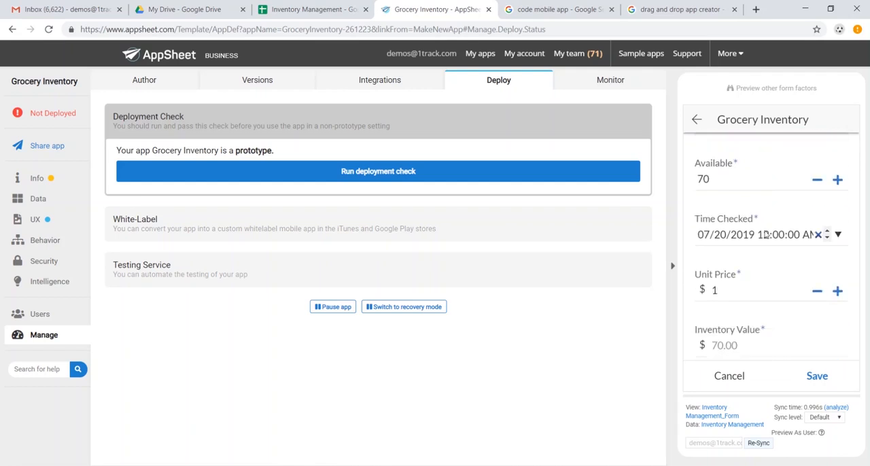
click(747, 293)
click(818, 385)
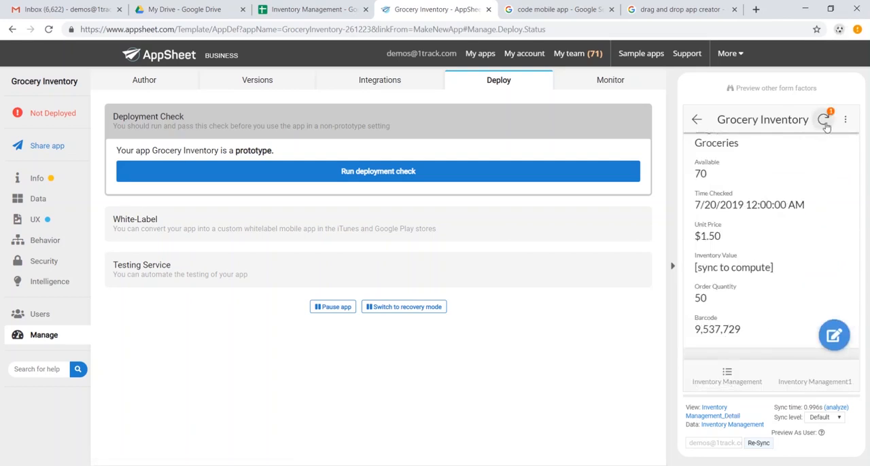
click(825, 124)
Step: Check the Avocado's unit price in the Inventory Management spreadsheet against its details in the AppSheet preview
click(311, 9)
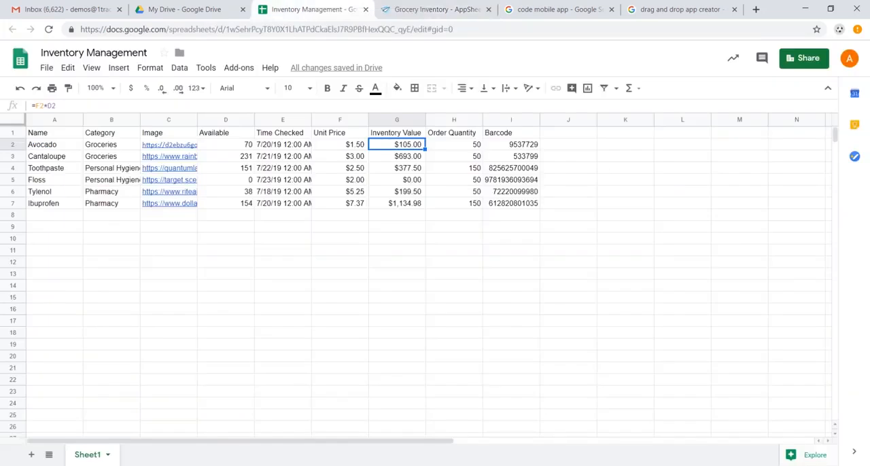
click(357, 146)
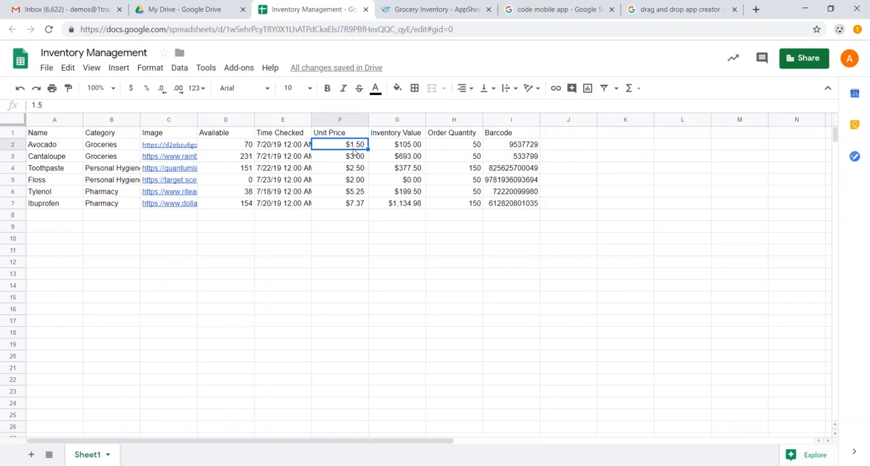
key(ctrl+Tab)
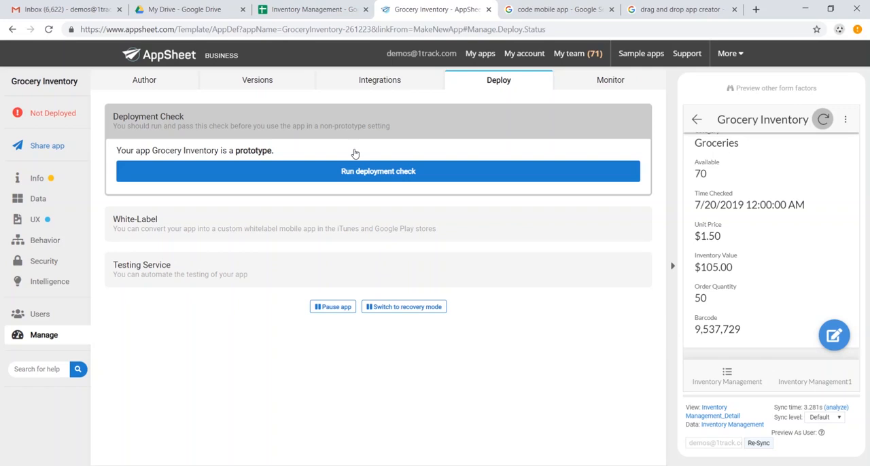
scroll(781, 225, down, 1)
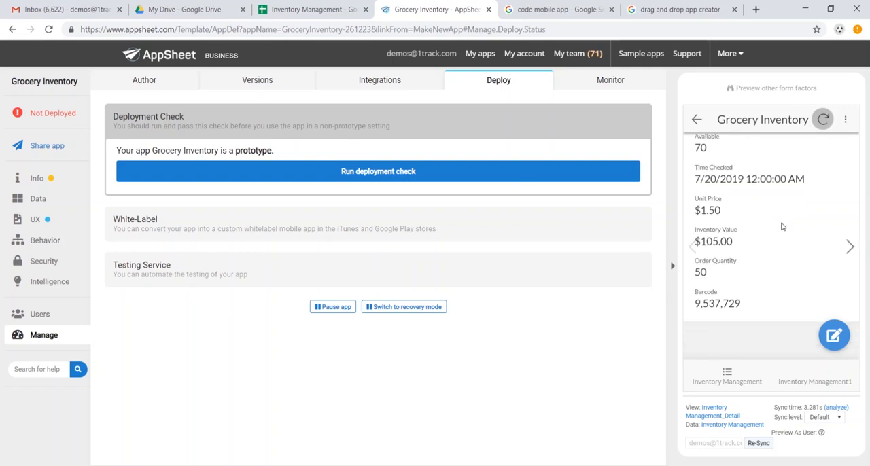
scroll(777, 226, up, 5)
scroll(777, 227, up, 1)
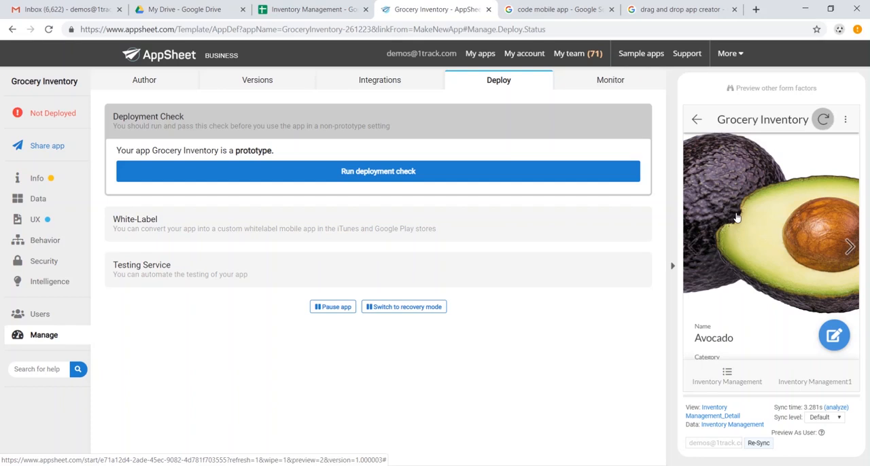
Step: Allow adds and deletes in addition to updates for the Inventory Management table and save the app
click(43, 202)
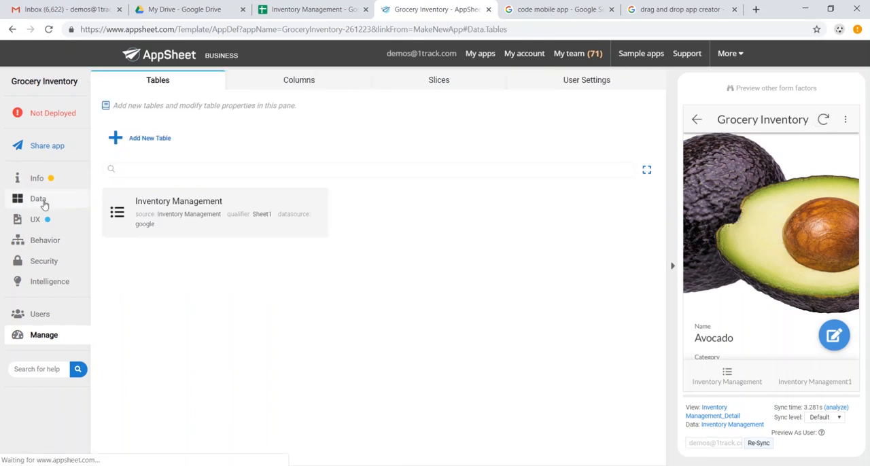
click(244, 217)
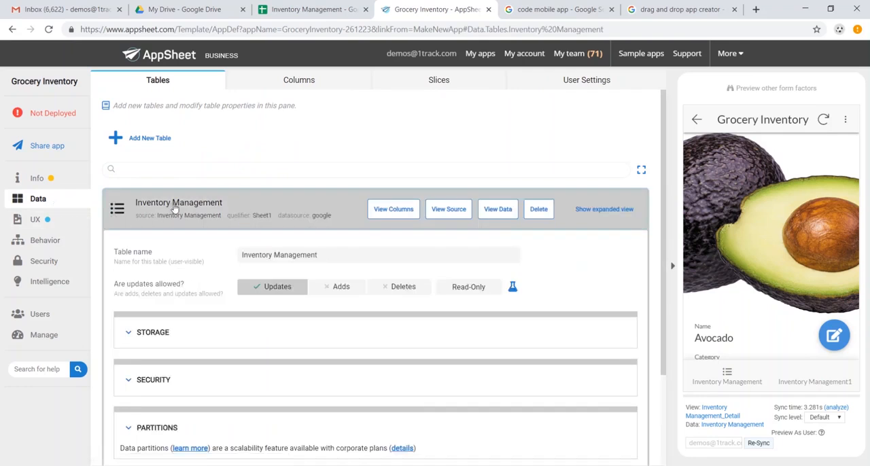
scroll(305, 233, down, 1)
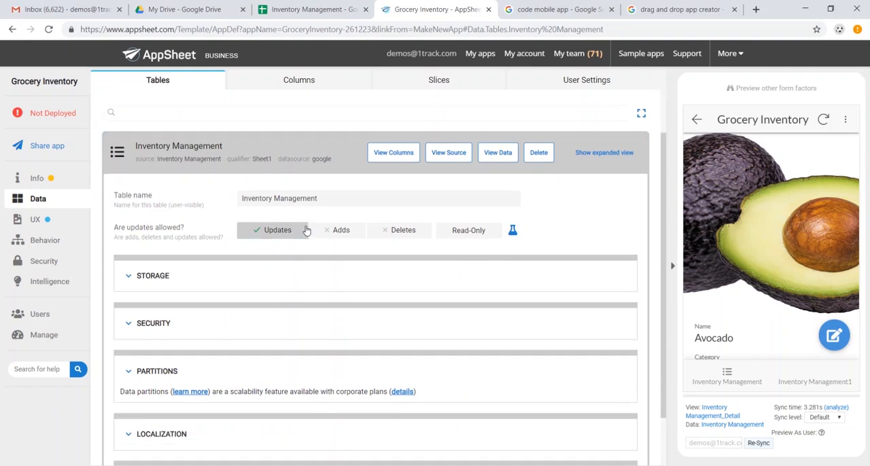
click(345, 233)
click(400, 232)
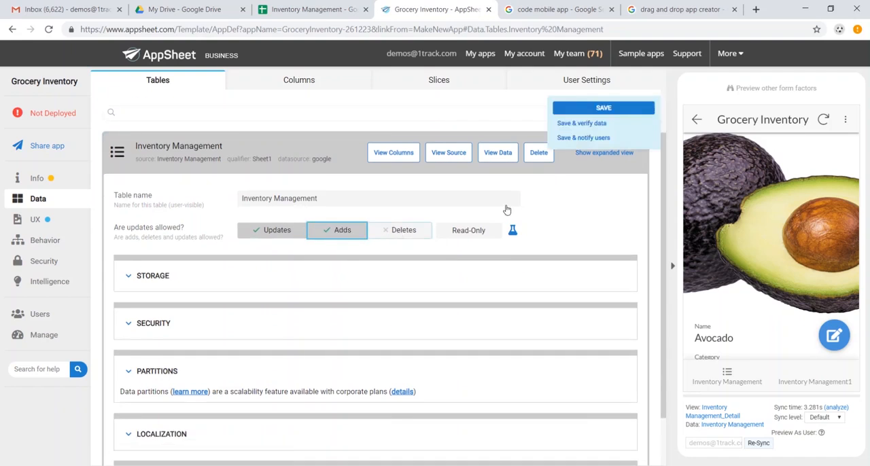
click(602, 109)
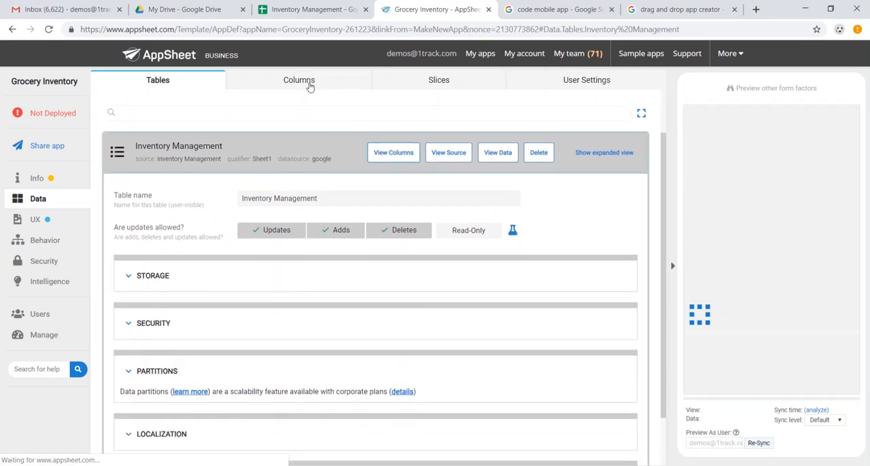
Step: Examine the column names, data types, and key and label settings of the Inventory Management table
click(310, 82)
click(283, 181)
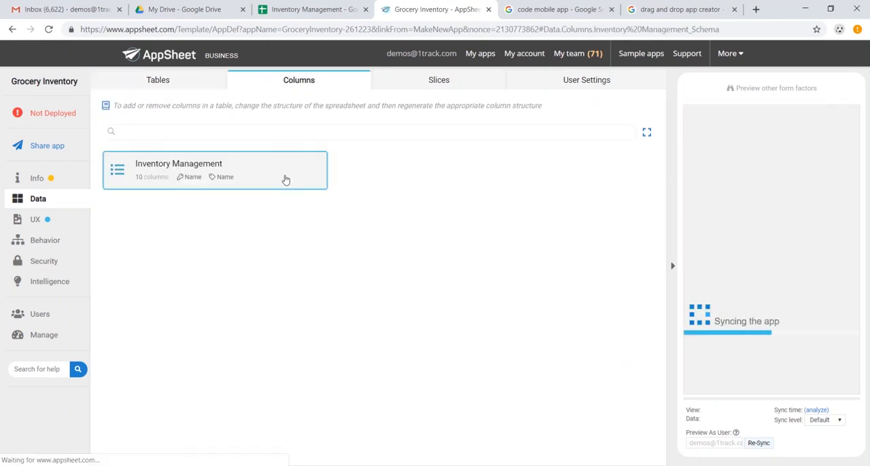
scroll(311, 272, down, 2)
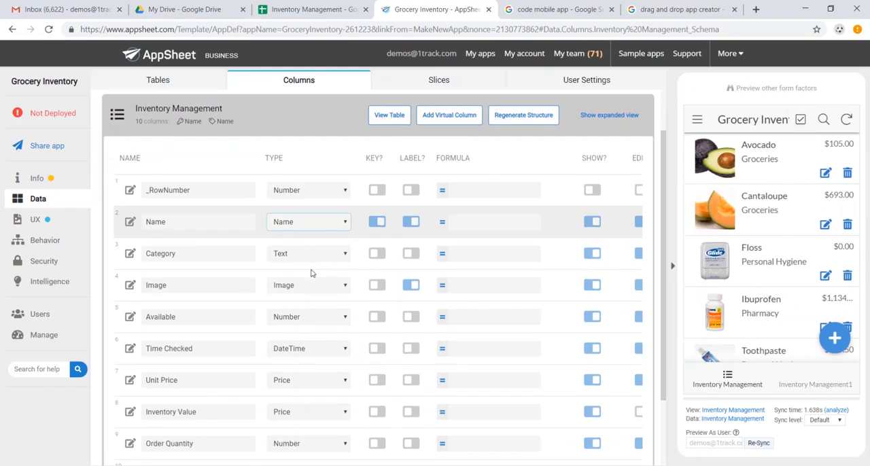
scroll(313, 274, down, 1)
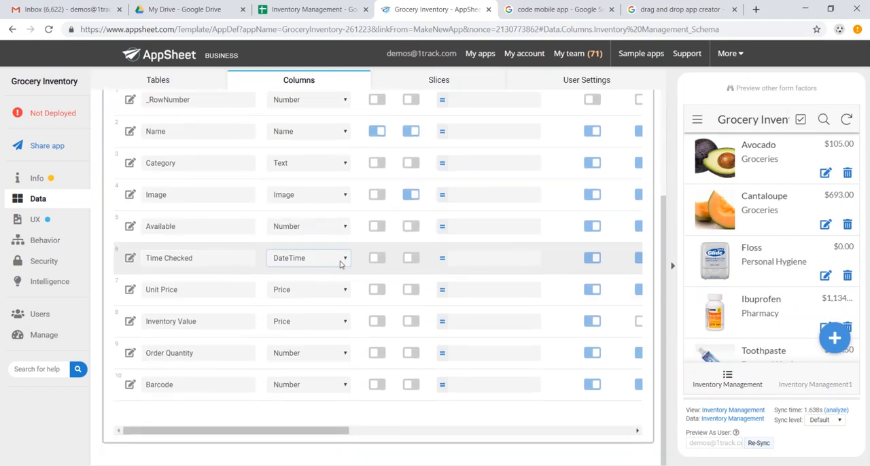
scroll(337, 262, up, 5)
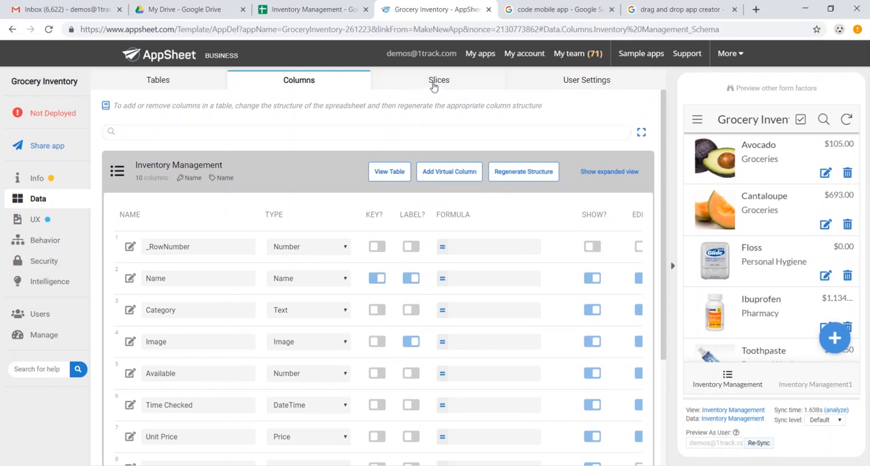
Step: Add a new slice on the Inventory Management table and name it Out of Stock
click(433, 83)
click(158, 138)
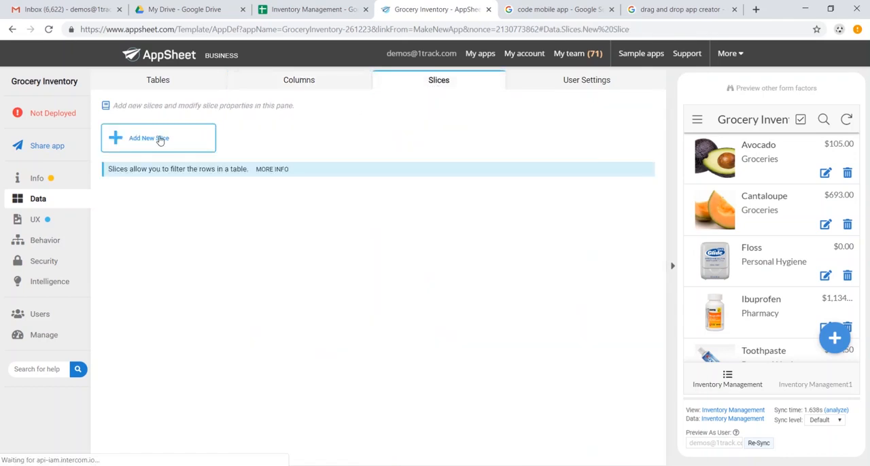
click(310, 158)
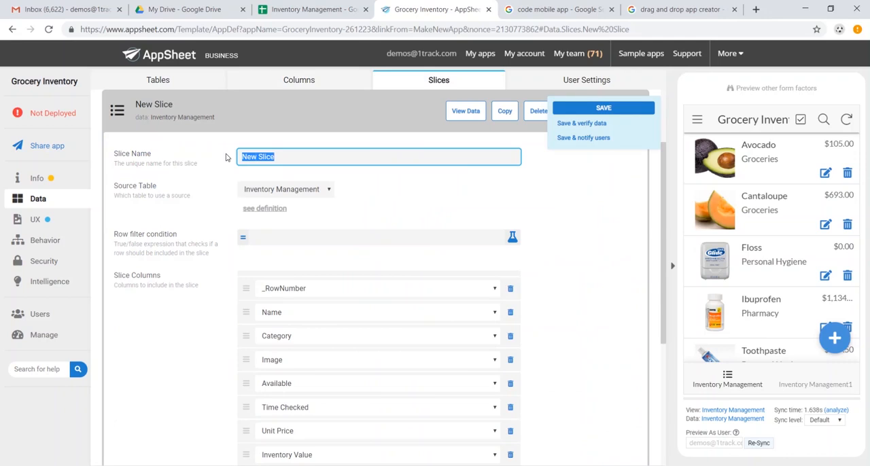
text(Out of Stock)
Step: Set the Out of Stock slice's row filter condition to [Available]="0" and save the app
click(309, 237)
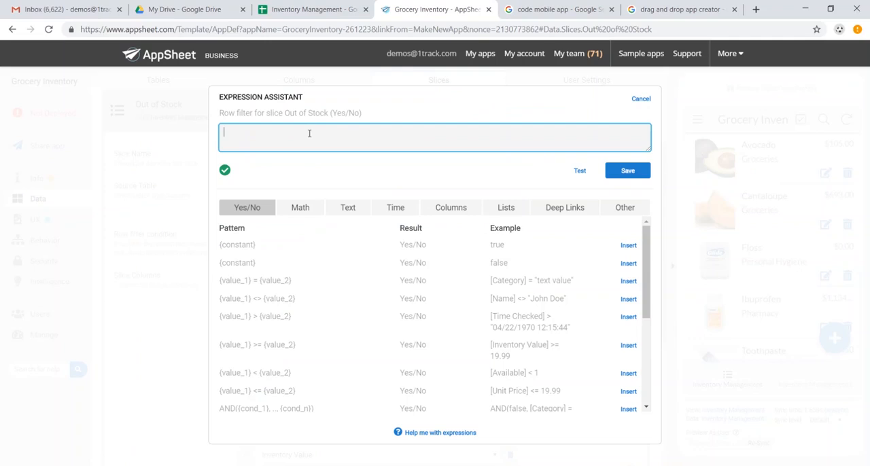
text([A)
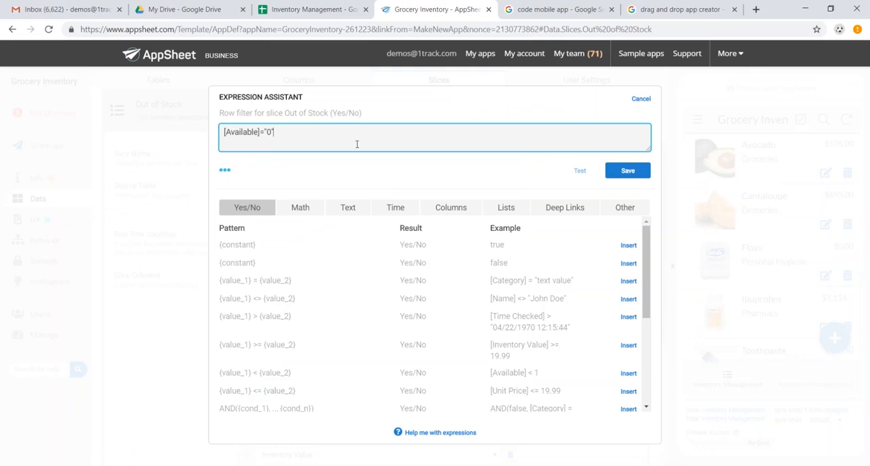
click(226, 172)
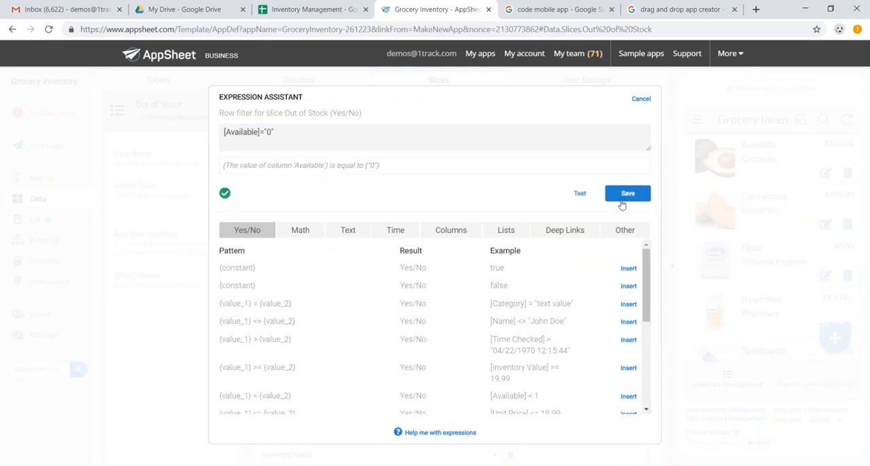
click(622, 196)
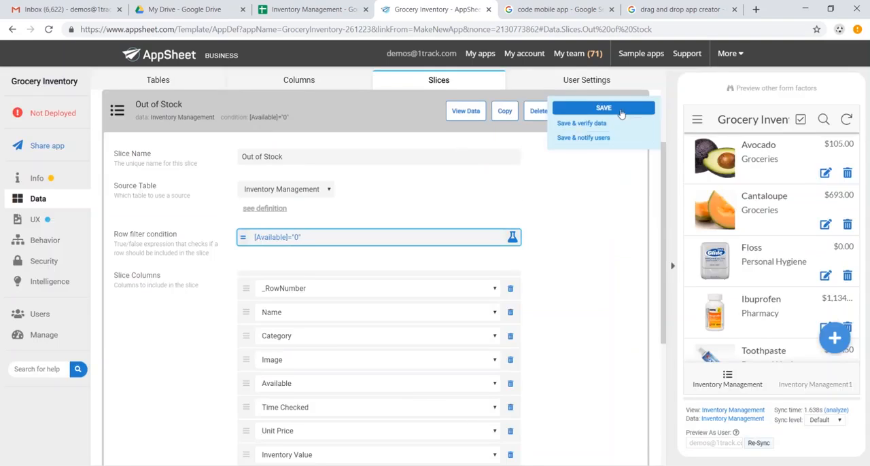
click(620, 109)
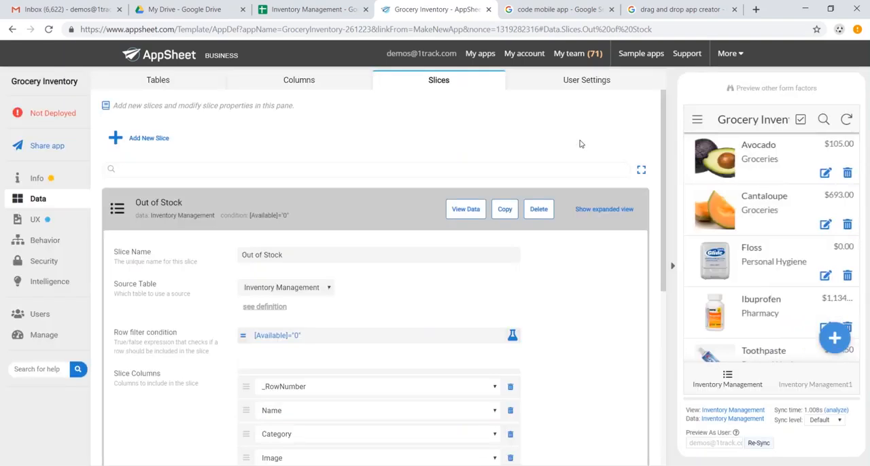
Step: Open the settings of the Inventory Management primary view in the app's UX configuration
click(61, 224)
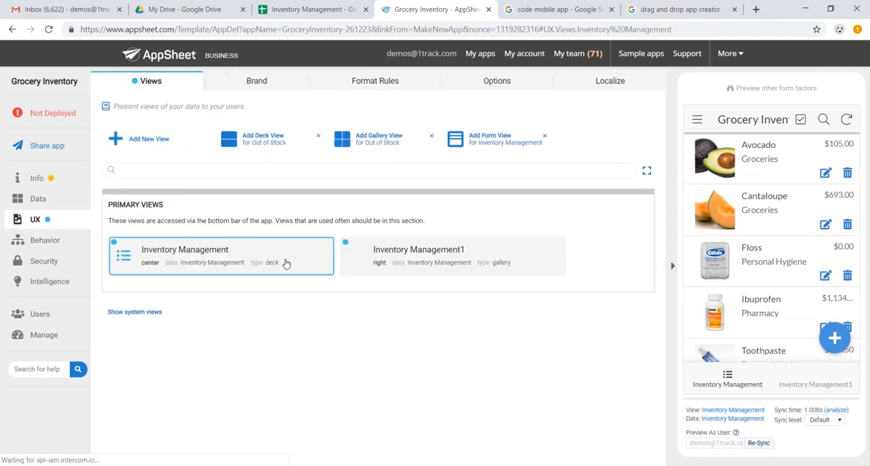
click(286, 264)
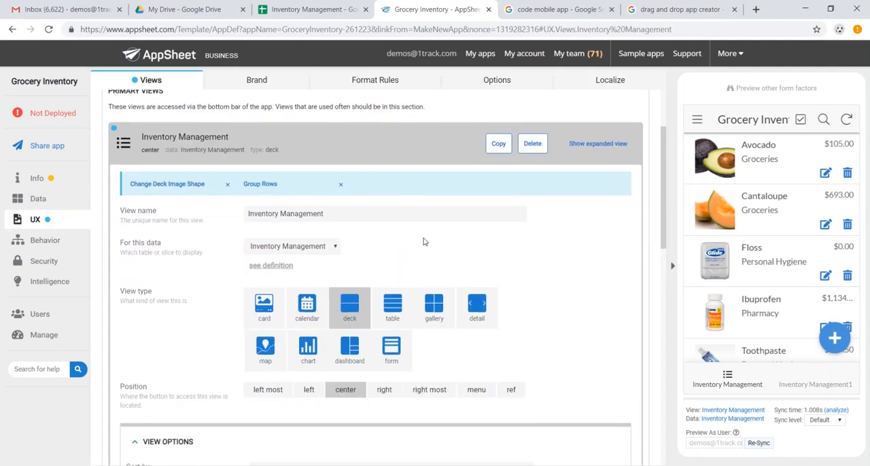
scroll(424, 242, down, 1)
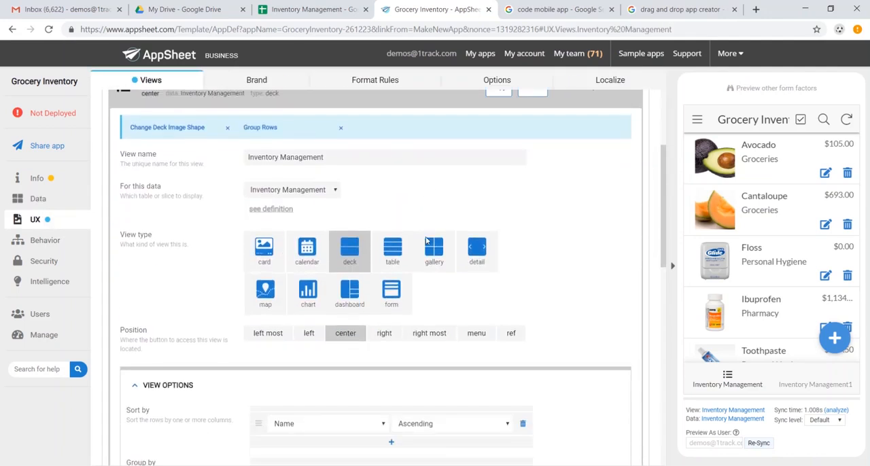
Step: Try the table view type for the Inventory Management view and return it to deck
click(392, 255)
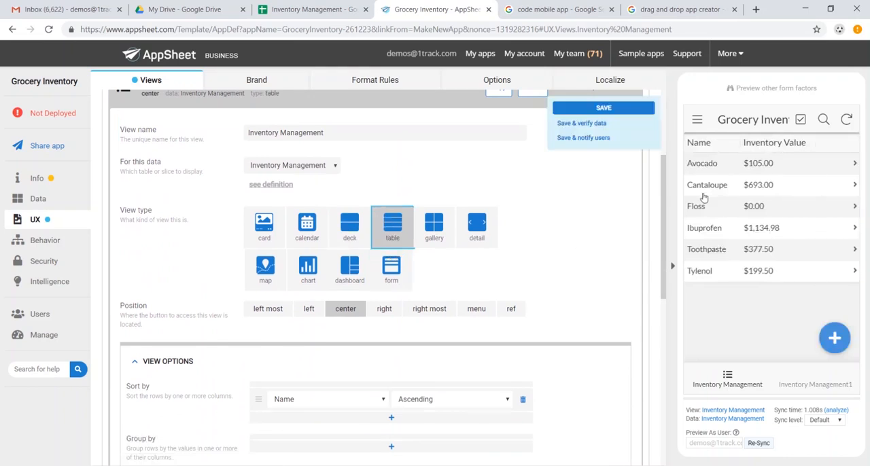
click(350, 231)
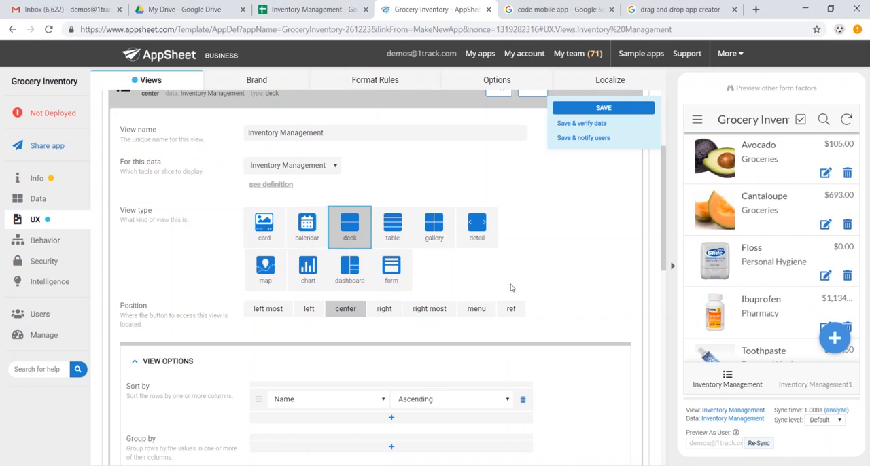
scroll(411, 281, up, 2)
Step: Group the Inventory Management view's rows by Category, review the grouped list in the app preview and collapse the view's settings
scroll(429, 266, down, 4)
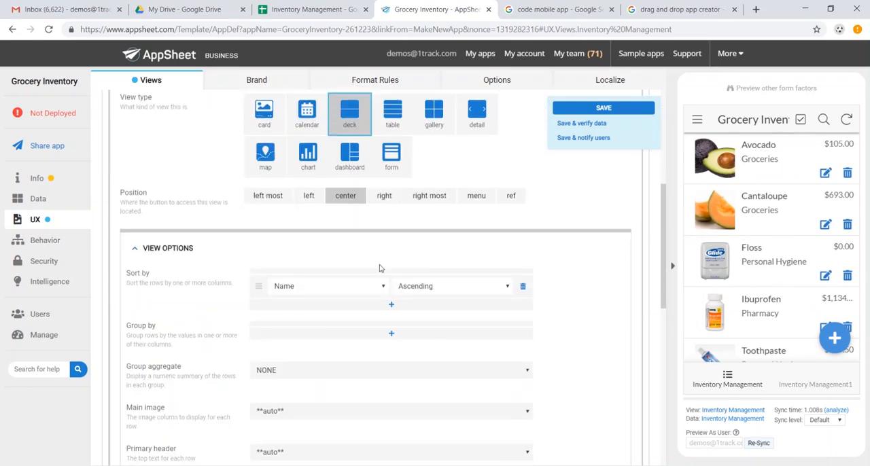
click(391, 334)
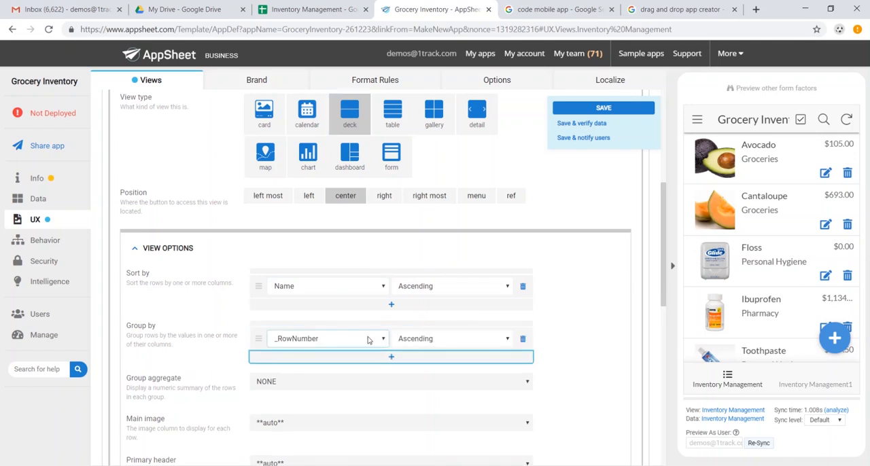
click(384, 339)
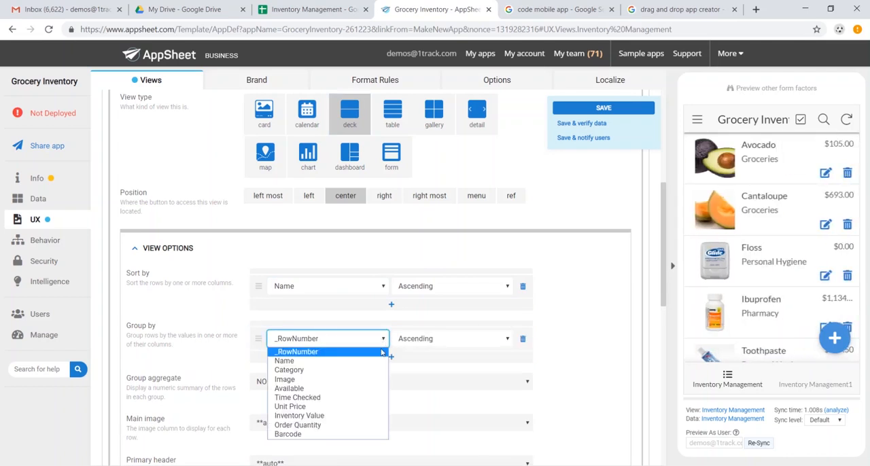
click(360, 370)
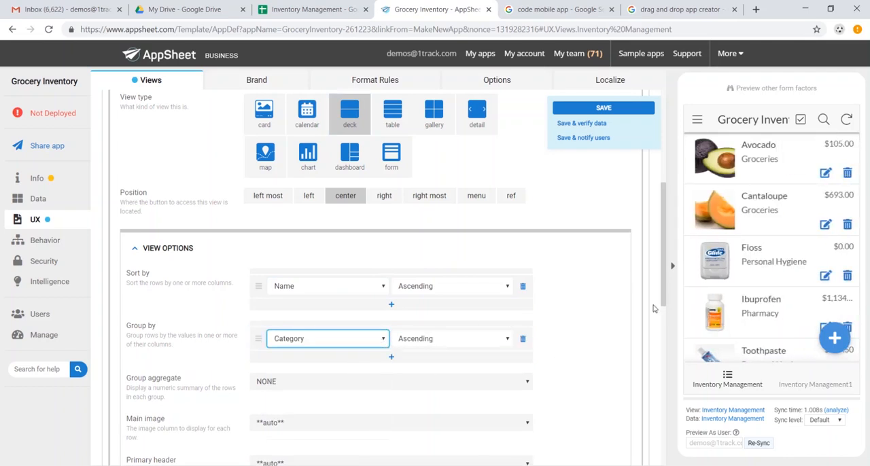
scroll(745, 201, down, 1)
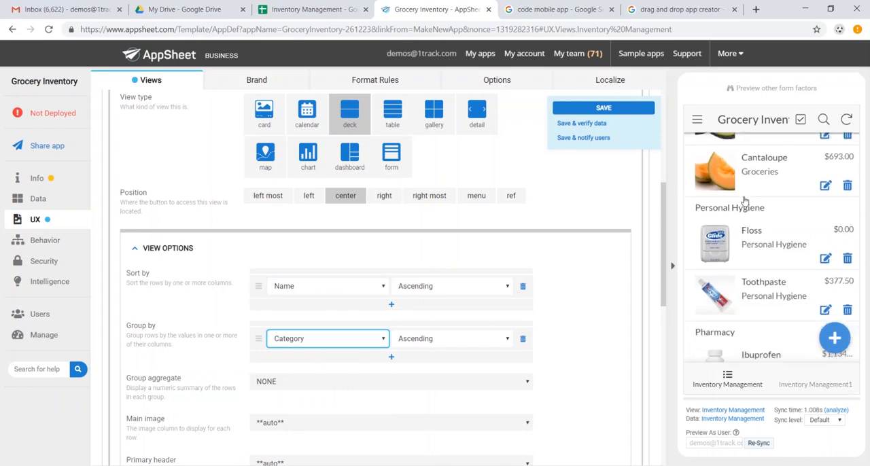
scroll(745, 201, down, 1)
scroll(748, 268, up, 2)
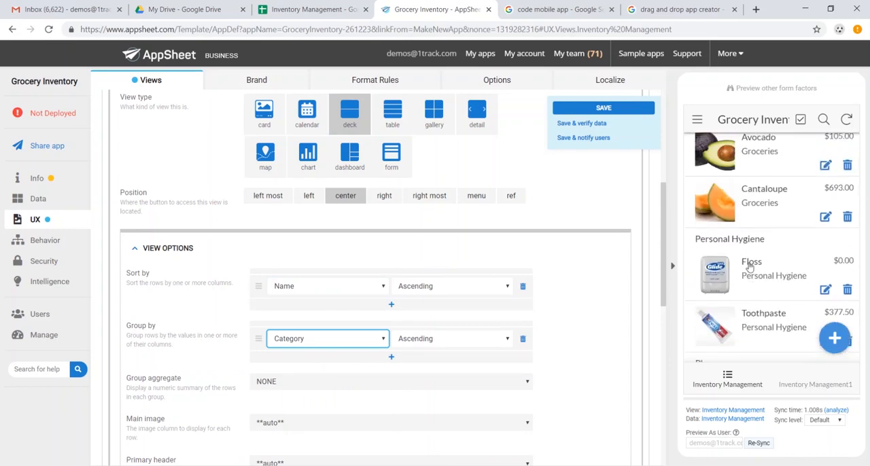
scroll(750, 267, up, 1)
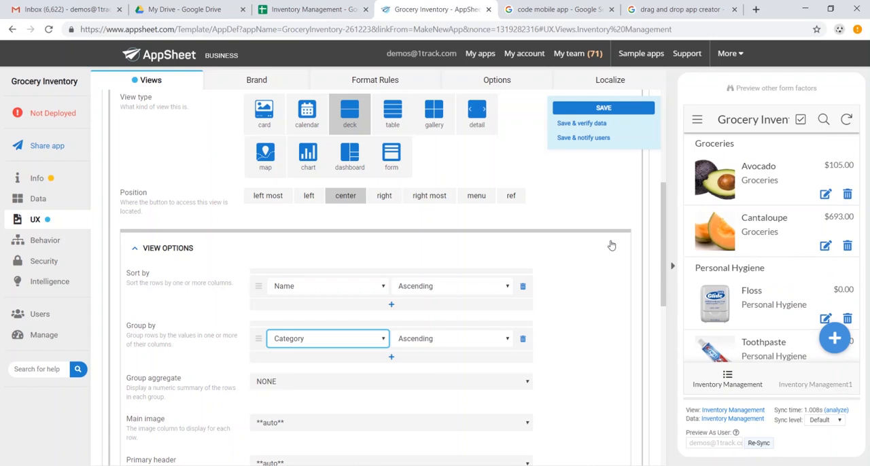
scroll(524, 229, down, 2)
scroll(324, 180, up, 5)
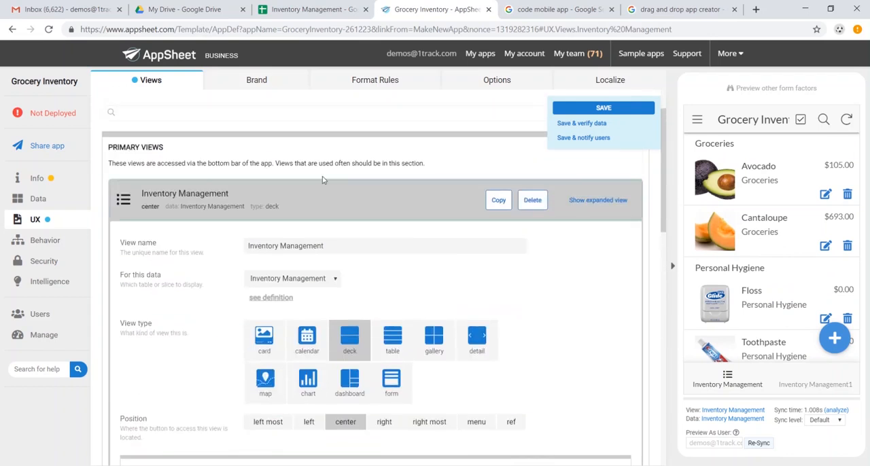
click(305, 198)
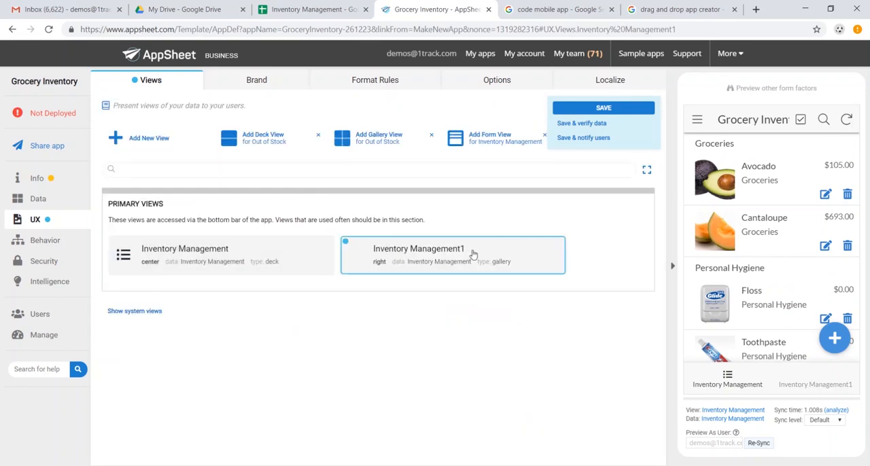
Step: Change the Inventory Management1 view's type to form and look over the entry form in the app preview
click(474, 254)
scroll(598, 353, down, 2)
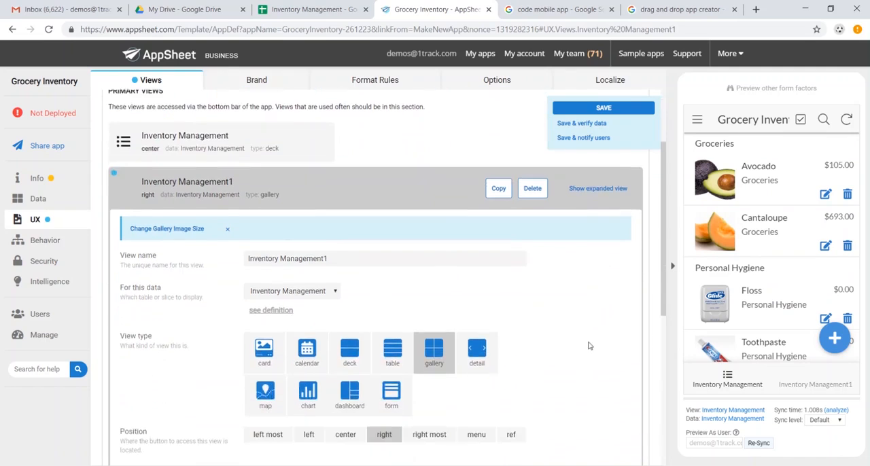
click(396, 401)
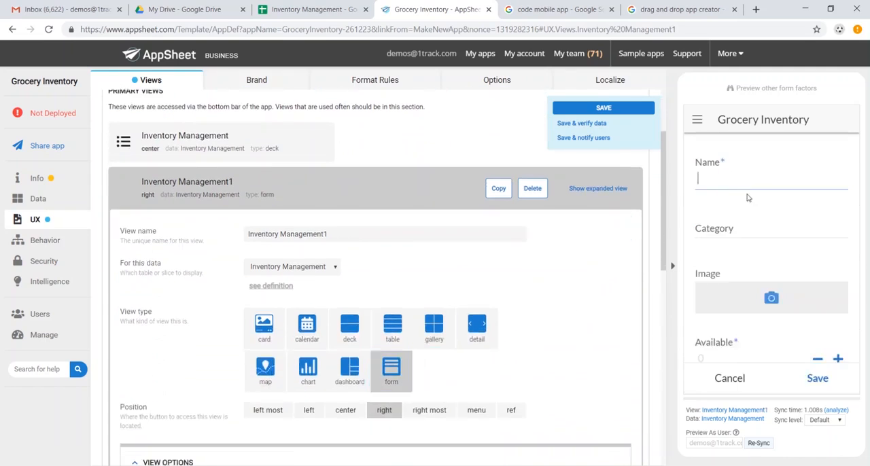
scroll(749, 198, down, 5)
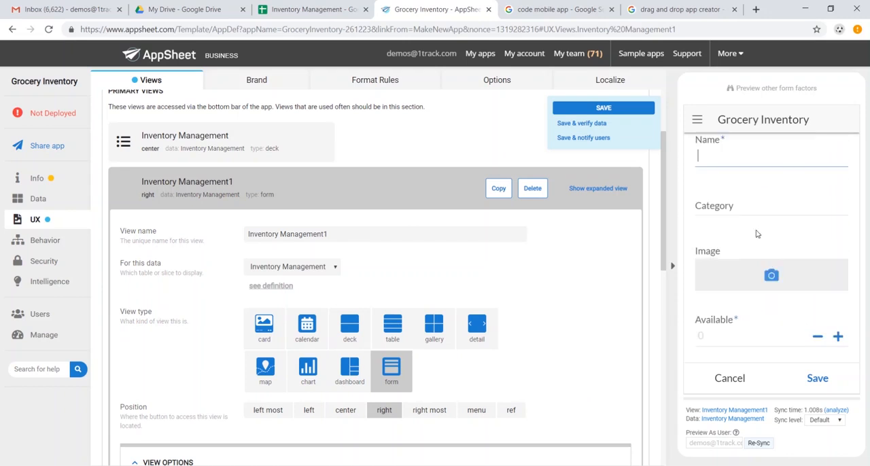
Step: Rename the Inventory Management1 form view as New SKU and save the app
click(422, 374)
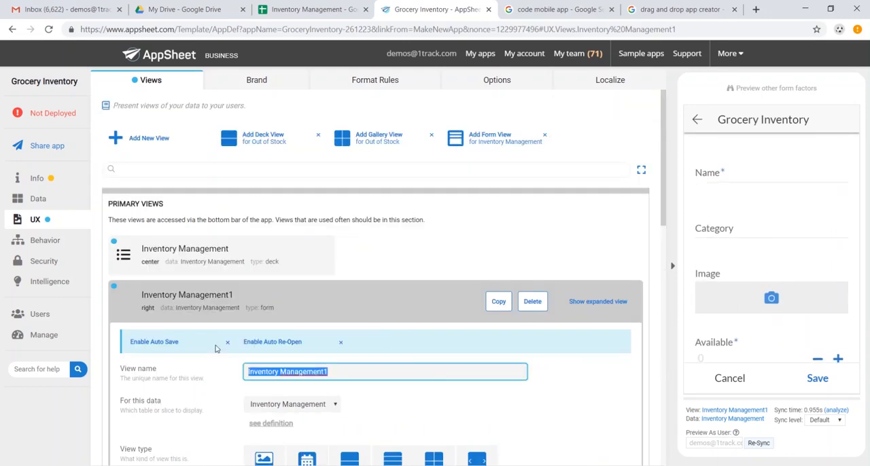
text(New SKU)
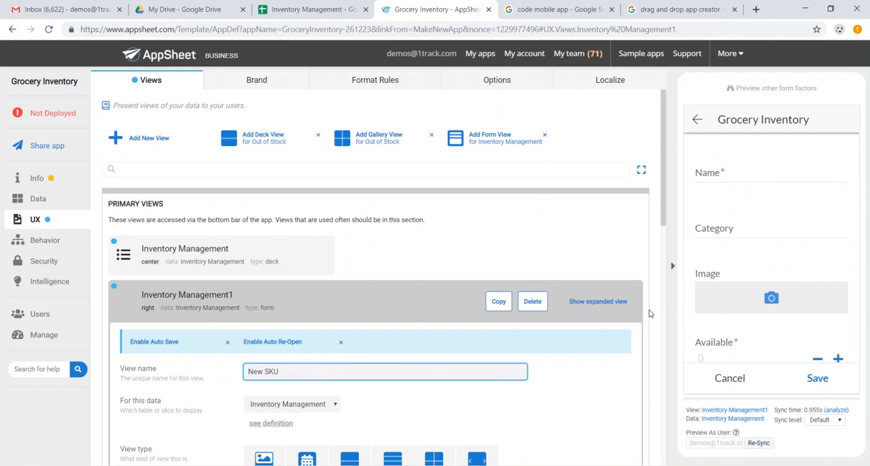
scroll(648, 313, down, 3)
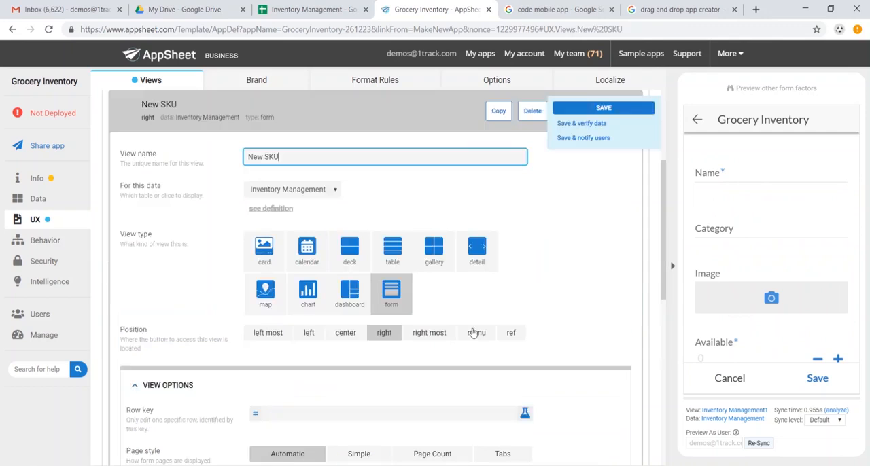
click(614, 110)
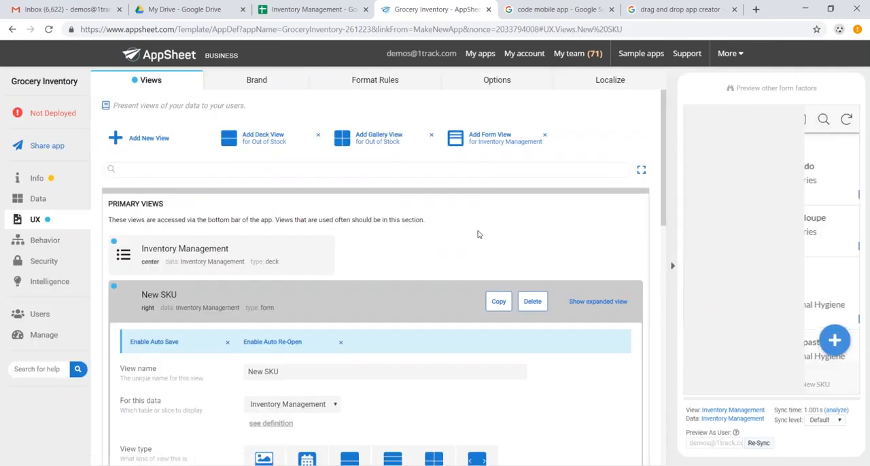
Step: Give the New SKU view the soccer ball icon in its display options and save the app
scroll(480, 235, down, 8)
scroll(442, 238, down, 2)
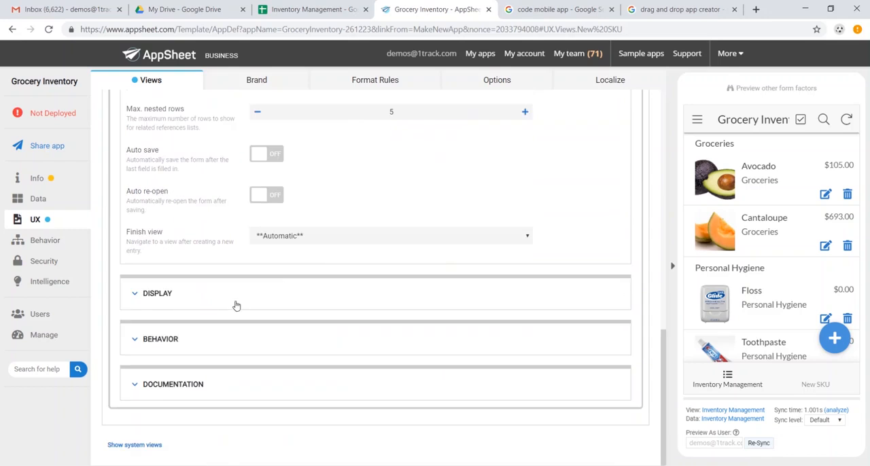
click(174, 293)
scroll(299, 297, down, 2)
scroll(299, 297, up, 1)
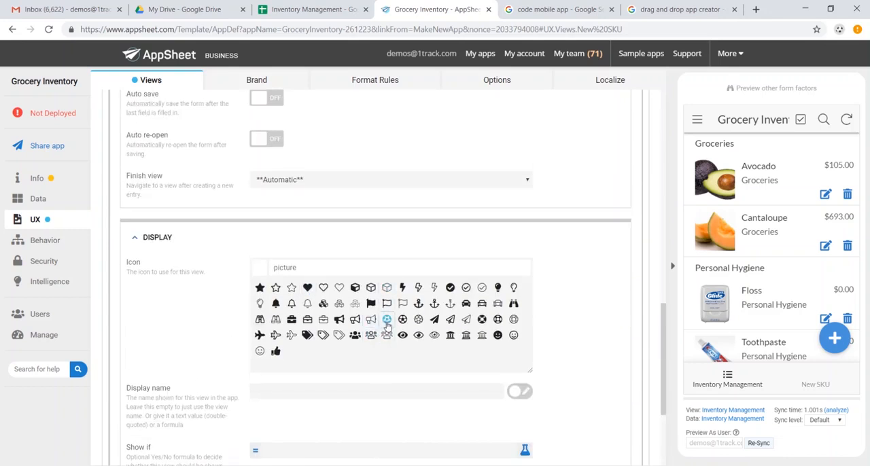
click(387, 319)
click(604, 109)
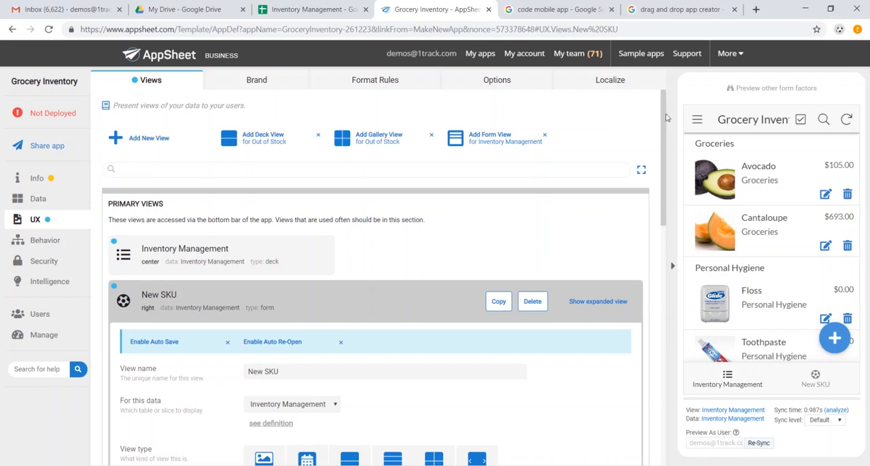
Step: Examine the app preview's navigation menu and the app's brand and format rule settings
click(697, 121)
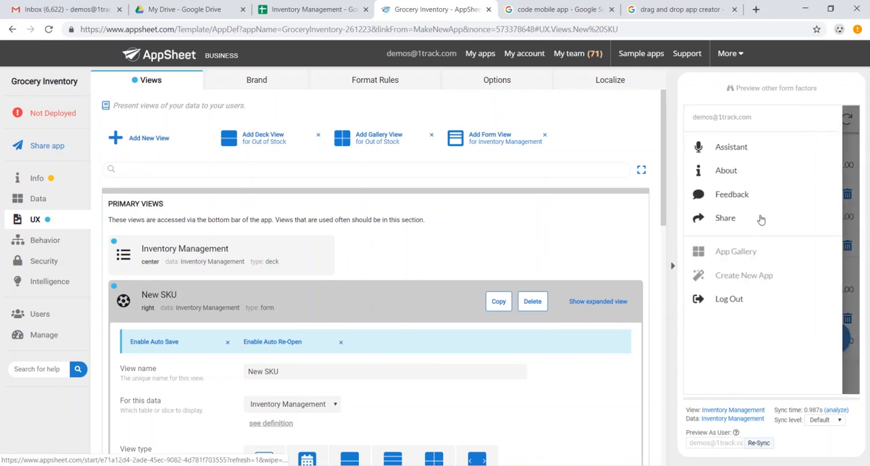
click(850, 185)
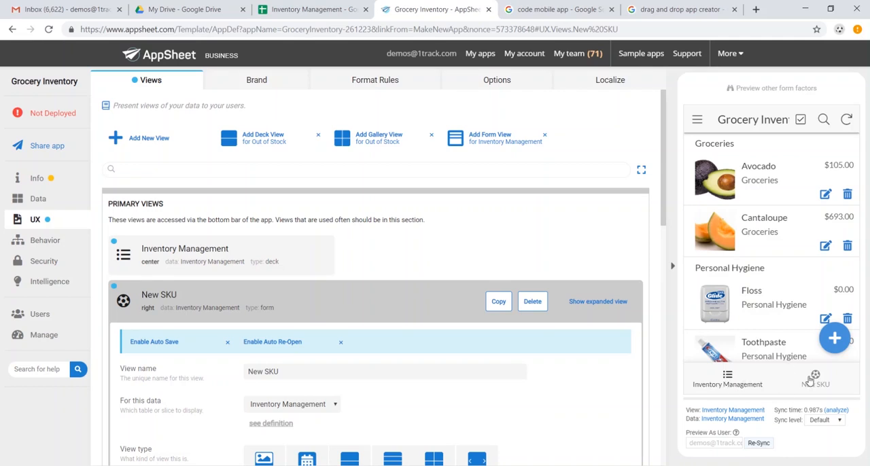
click(274, 87)
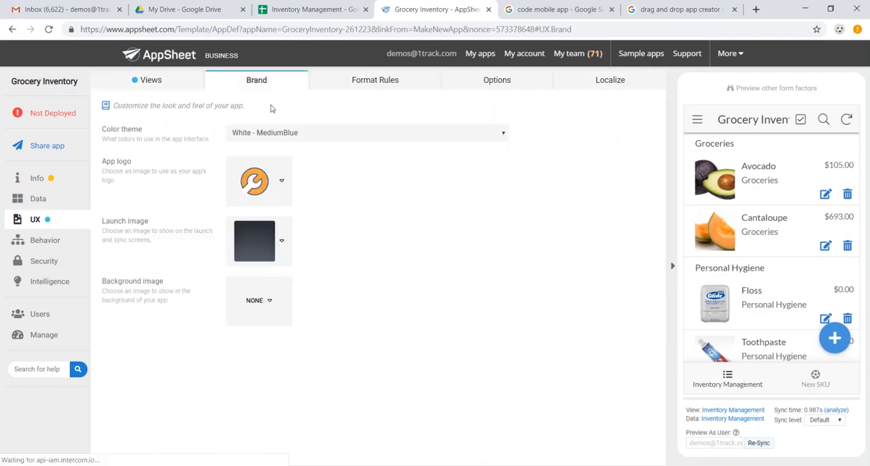
click(391, 83)
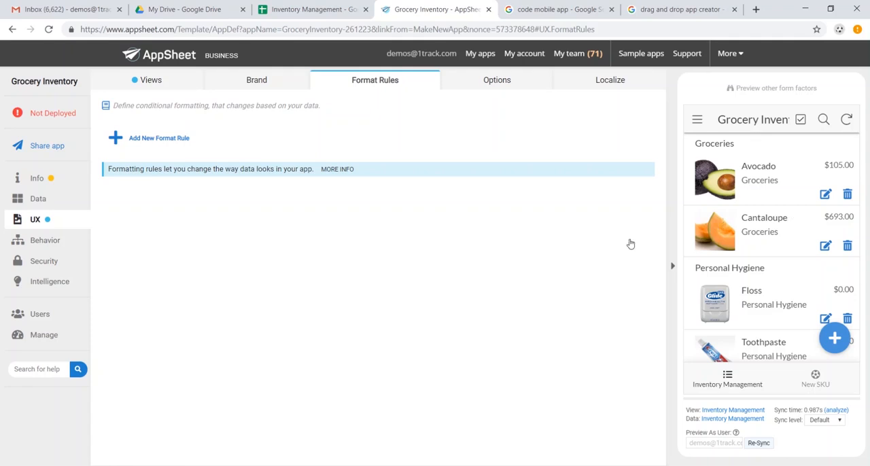
Step: Add a new behavior action for the Inventory Management table and name it Add Order Quantity
click(45, 240)
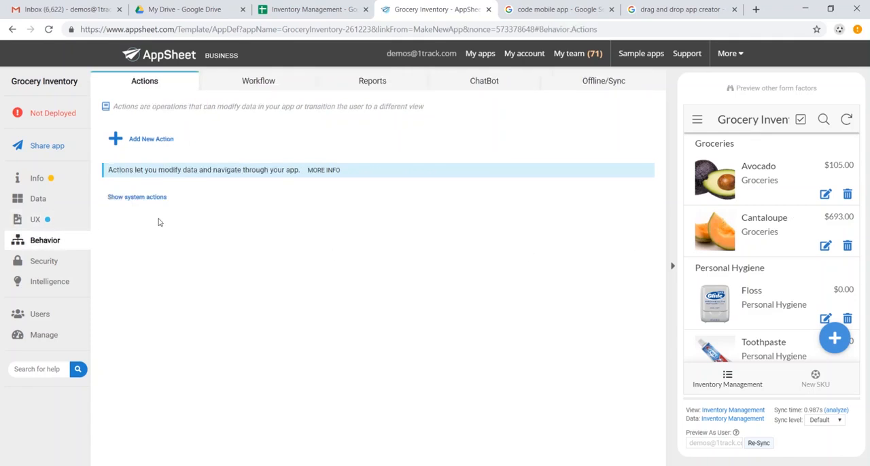
click(156, 140)
click(327, 155)
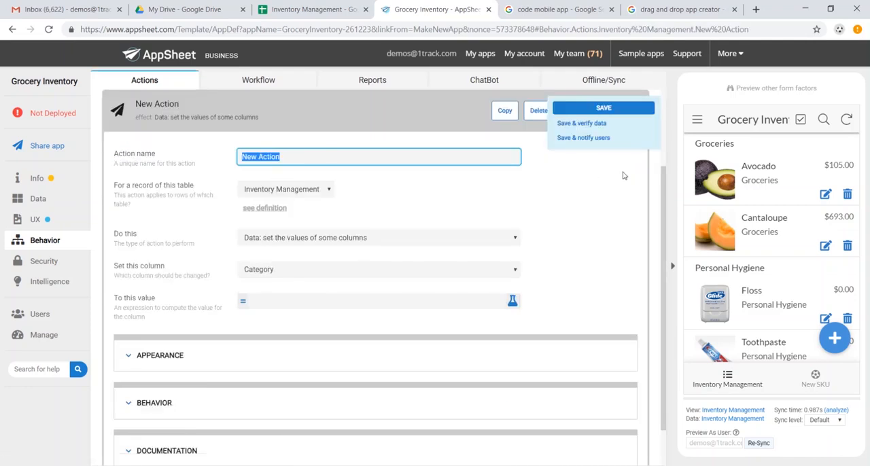
text(Add Order Quantity)
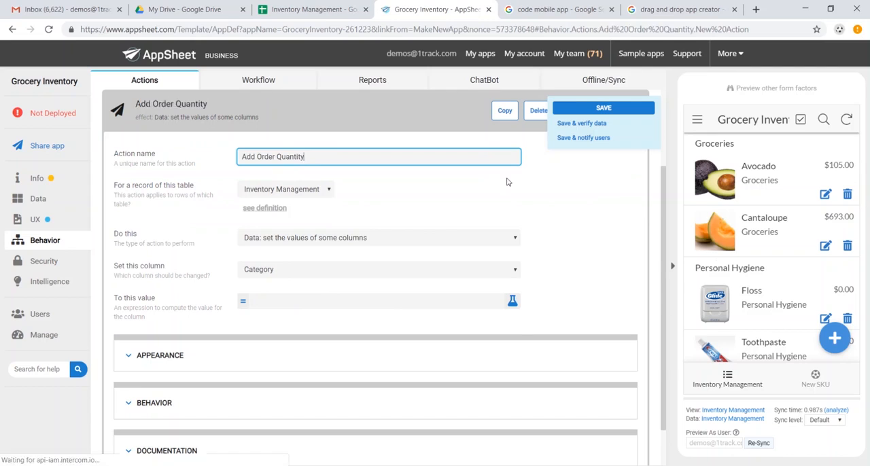
Step: Make the Add Order Quantity action set the Available column to [Order Quantity]+[Available] and save the app
click(392, 269)
click(364, 303)
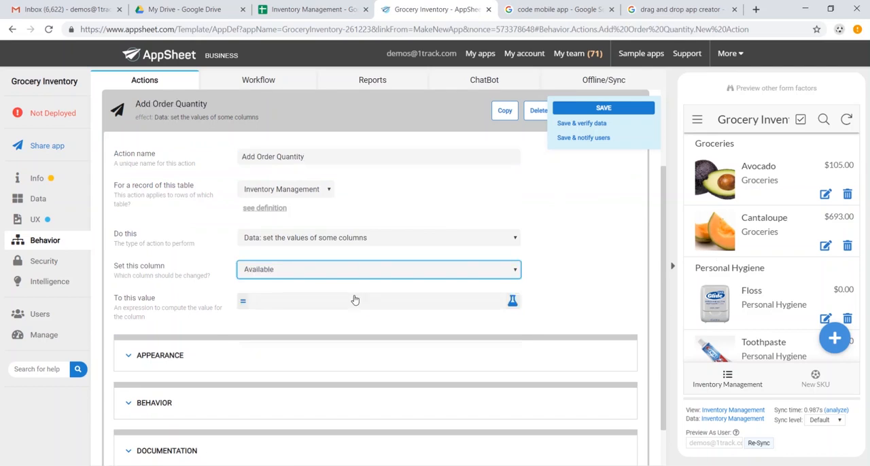
click(299, 303)
click(389, 140)
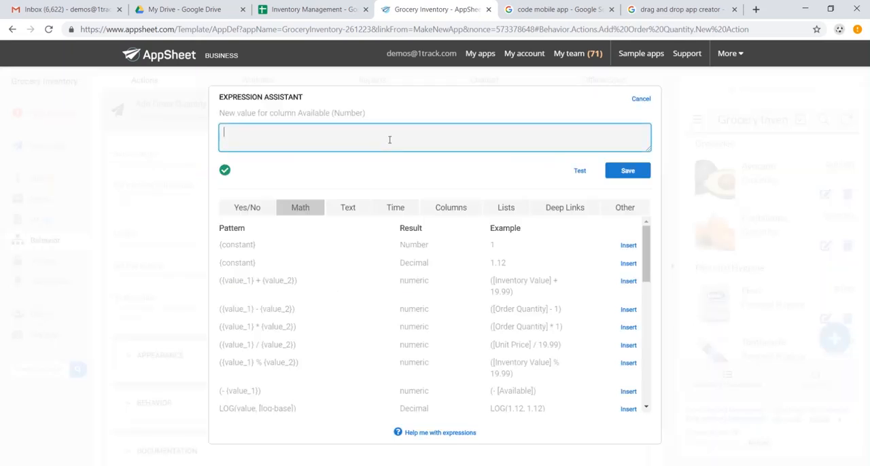
text([Order Quantity]+[Available)
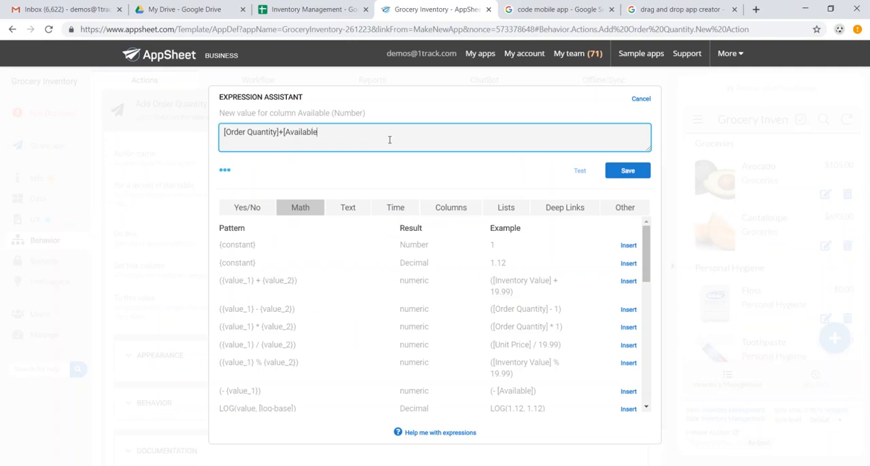
click(225, 174)
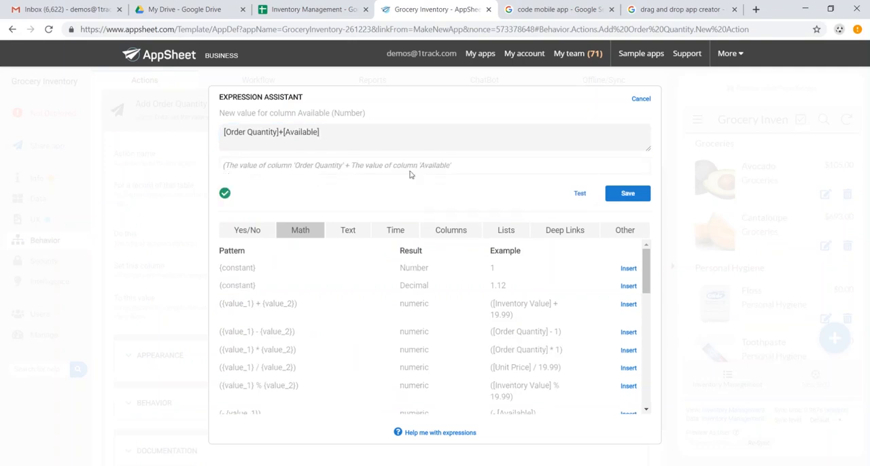
click(628, 193)
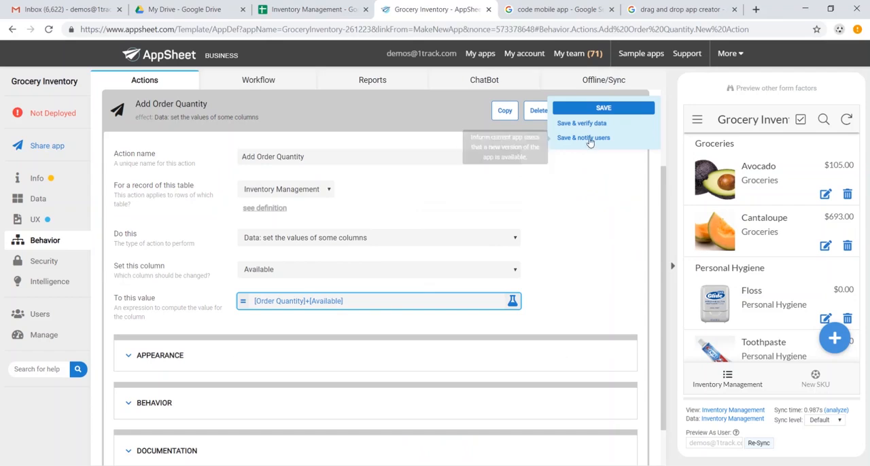
click(600, 114)
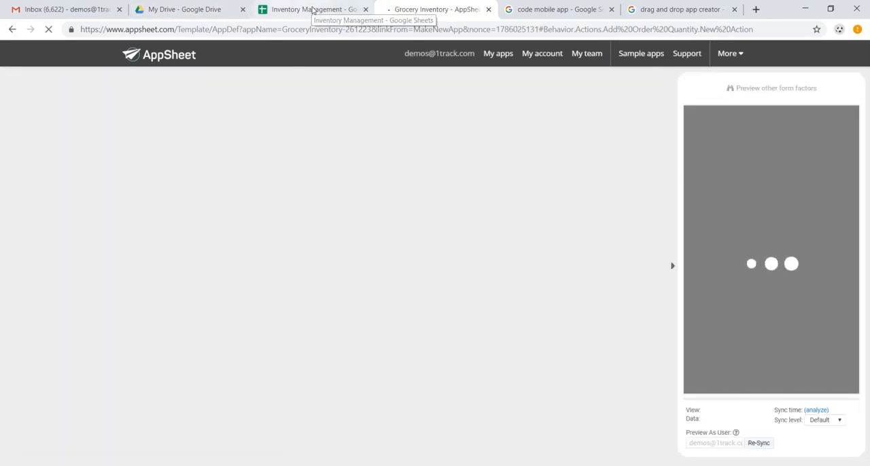
Step: Check the Avocado row's Available and Order Quantity values in the Inventory Management Google Sheet
click(313, 9)
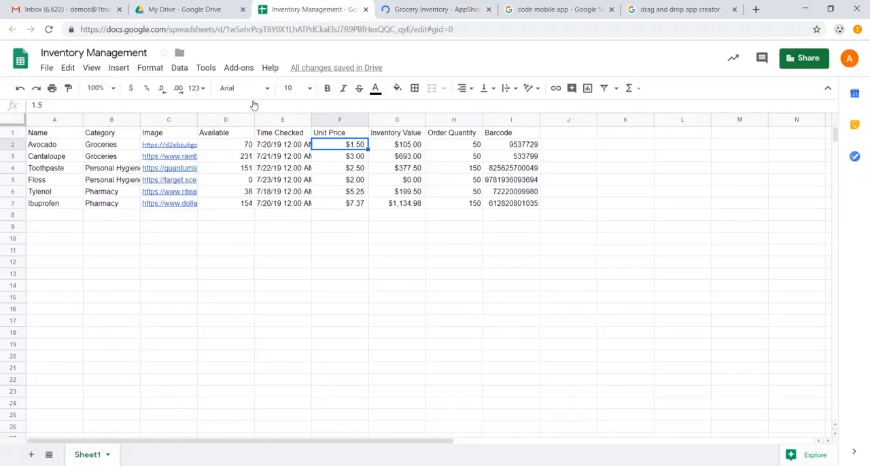
click(242, 147)
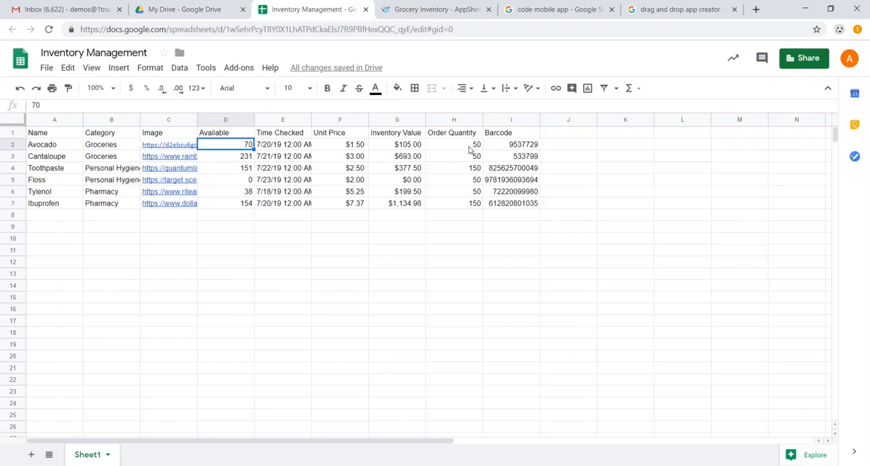
click(435, 10)
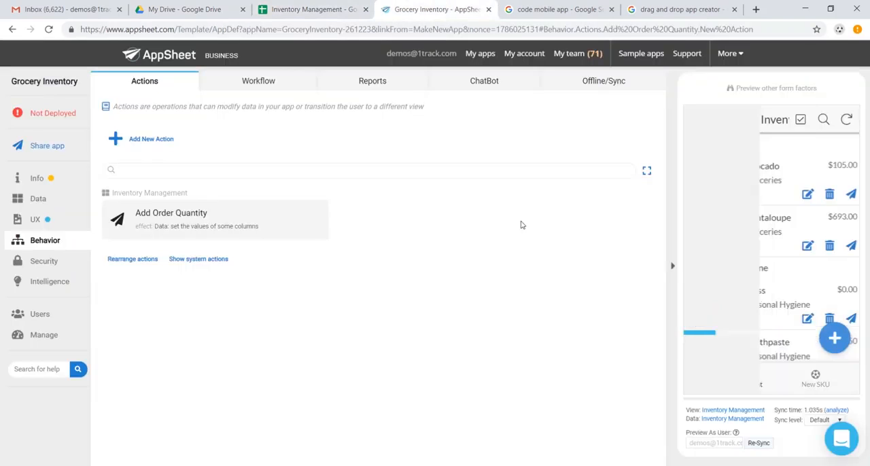
Step: Run Add Order Quantity on Avocado in the app preview and check its Available value in the Google Sheet
click(743, 186)
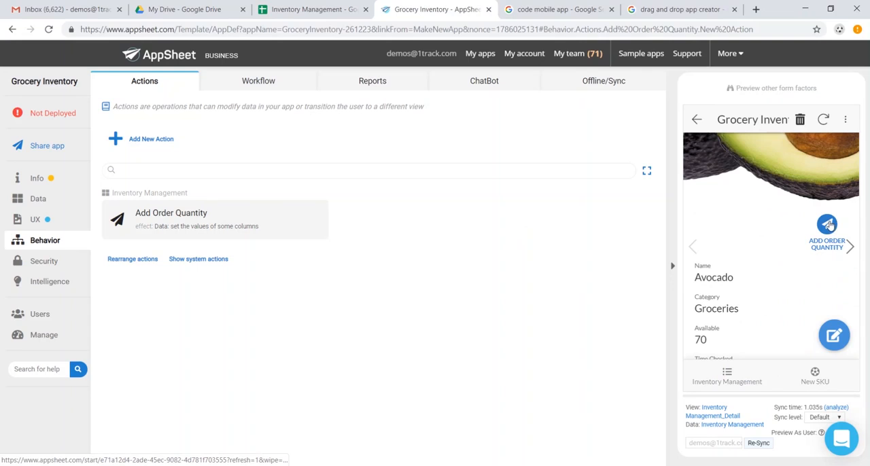
click(829, 226)
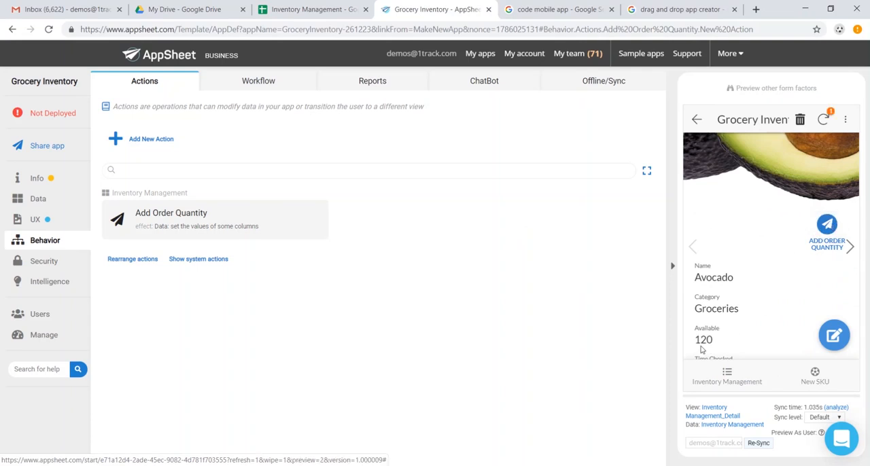
click(309, 9)
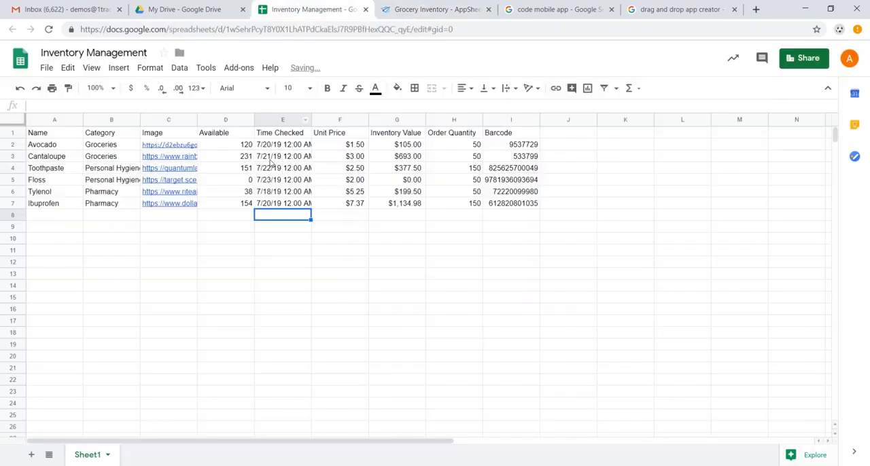
click(249, 149)
click(408, 9)
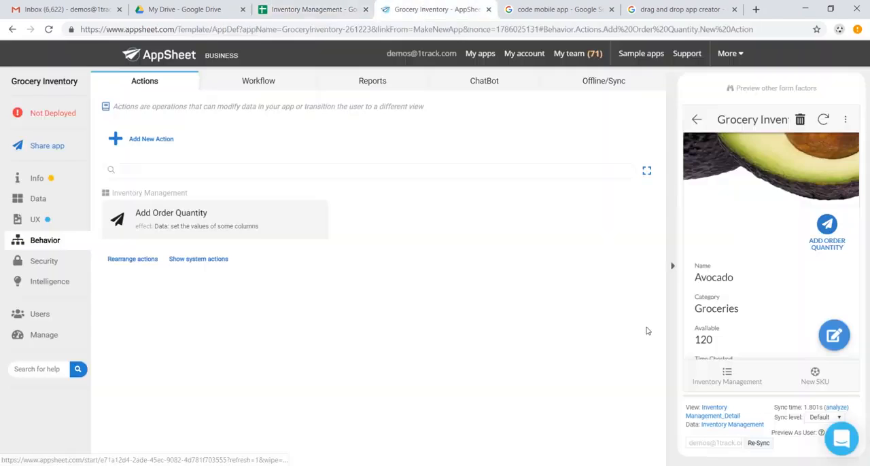
Step: Add a new workflow rule for Inventory Management and name it Low Inventory Warning
click(270, 82)
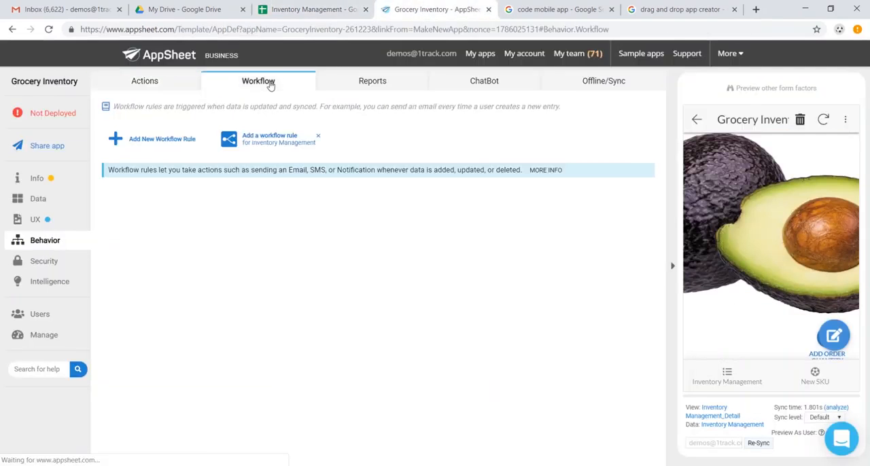
click(136, 138)
triple_click(331, 227)
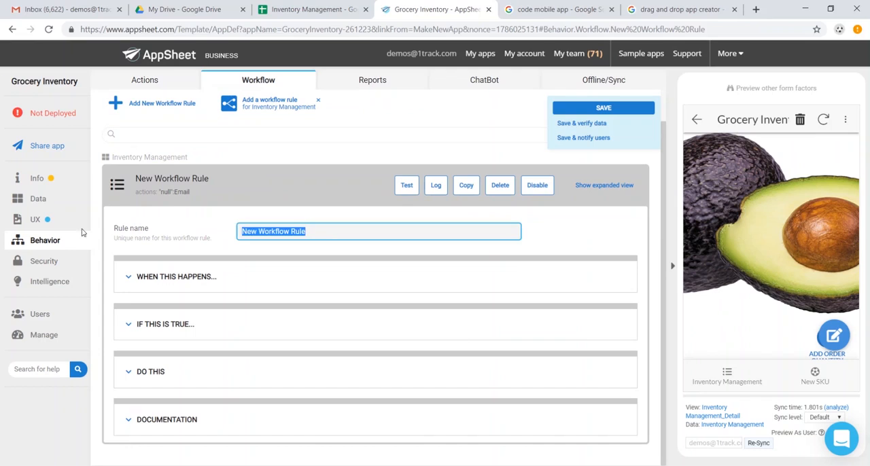
text(Low Inventory Warning)
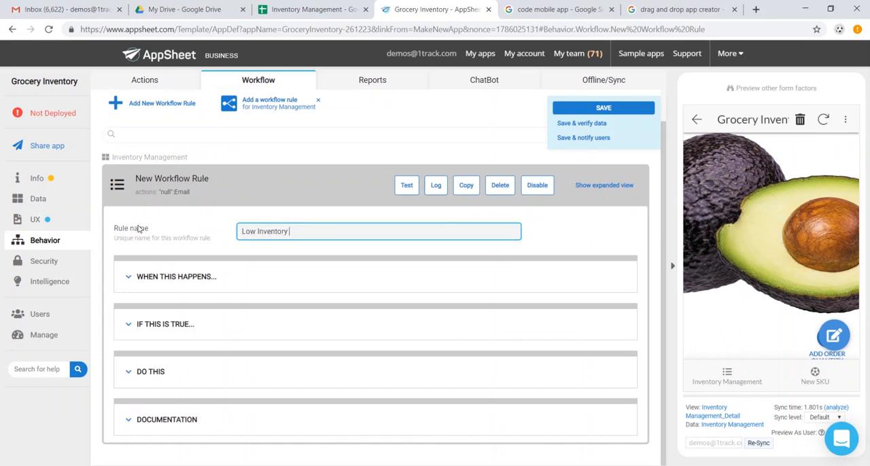
Step: Set the Low Inventory Warning rule's condition to [Order Quantity]<25
click(187, 281)
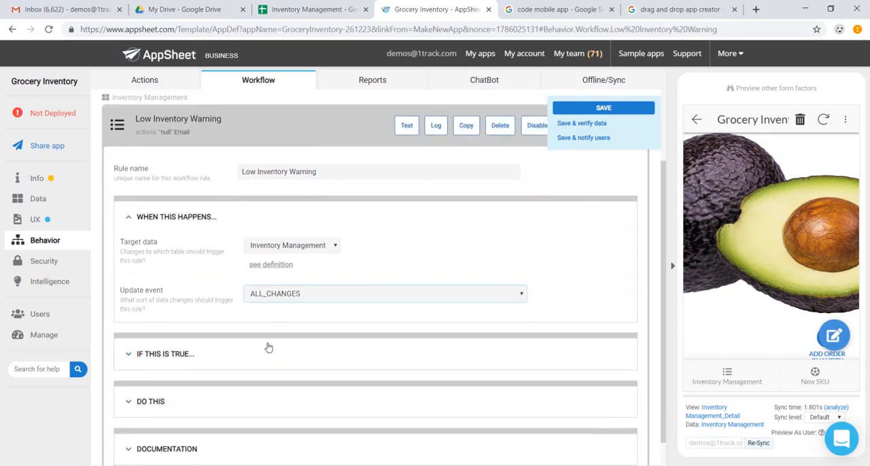
scroll(268, 349, down, 2)
click(170, 325)
click(277, 353)
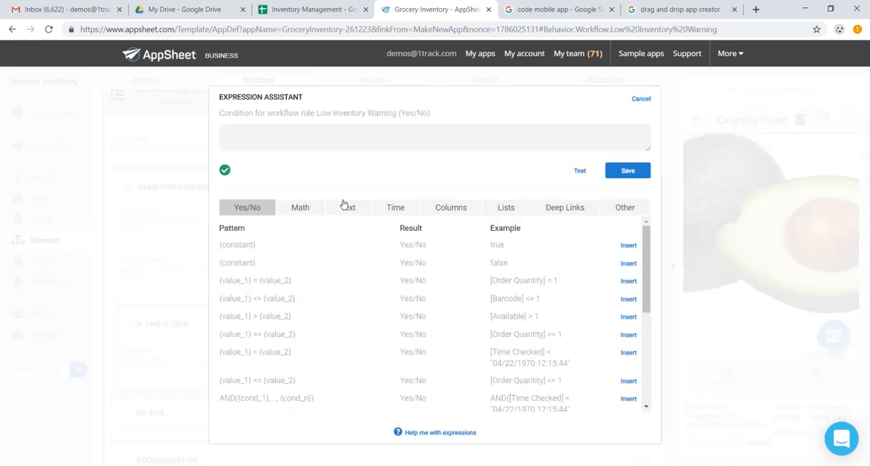
text([)
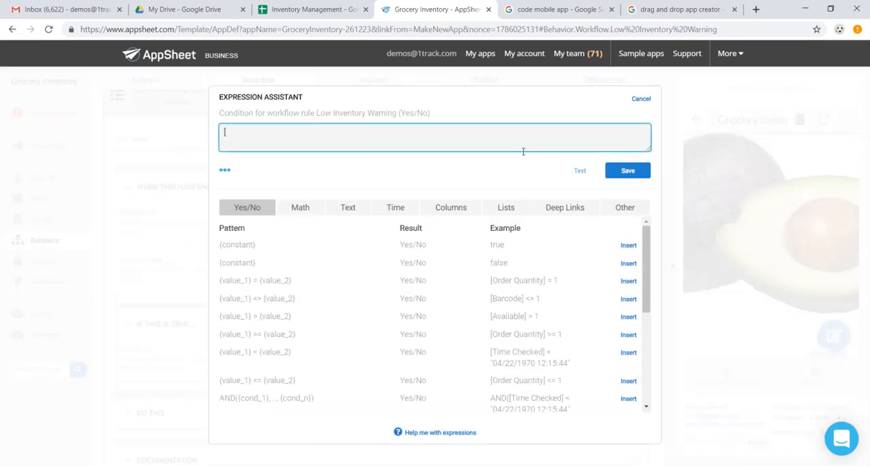
text(Order Quantity]<25)
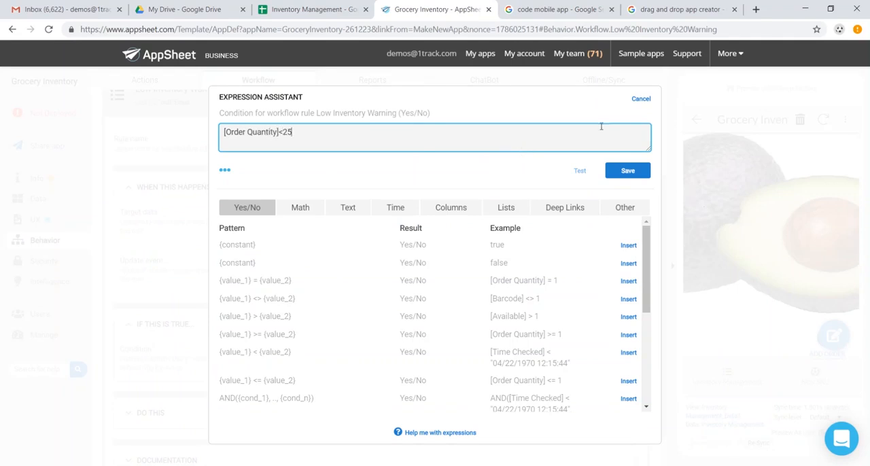
click(622, 174)
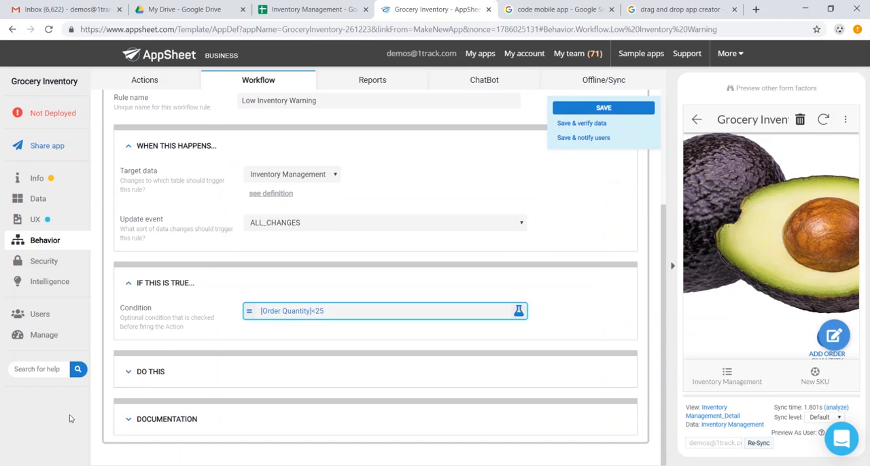
Step: Enter the store manager's email address as the warning rule's email action name and save the app
click(167, 369)
scroll(284, 361, down, 1)
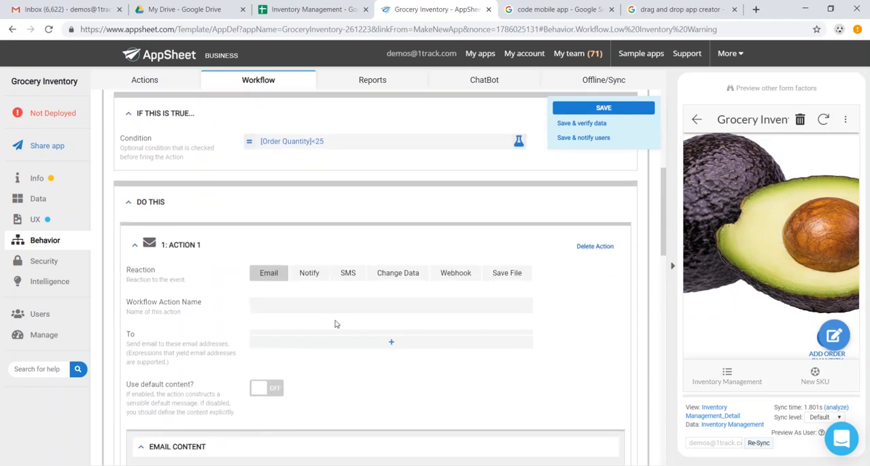
click(324, 301)
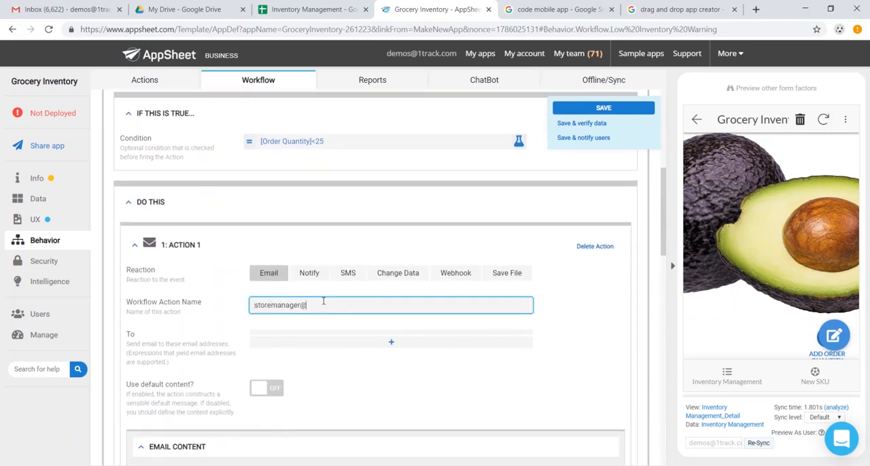
click(577, 111)
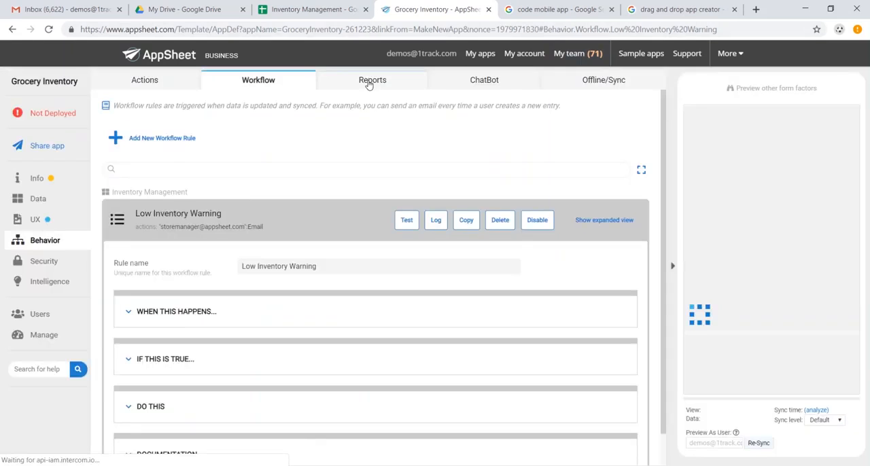
Step: Add a new scheduled report and name it Weekly Report
click(372, 80)
click(151, 138)
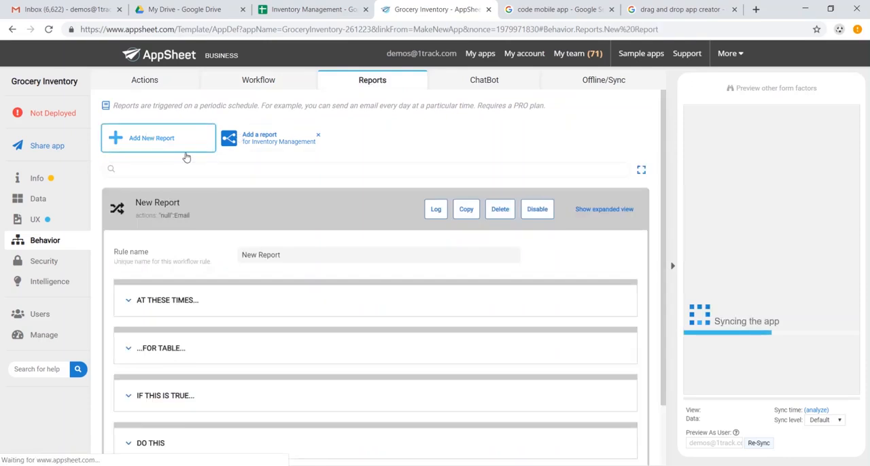
drag(240, 184, 459, 185)
text(Weekly)
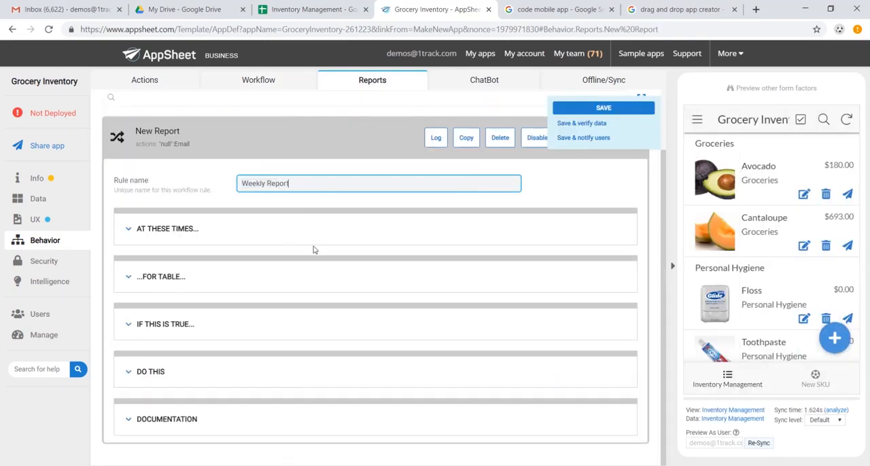
Step: Set the Weekly Report's schedule to Weekly
click(181, 228)
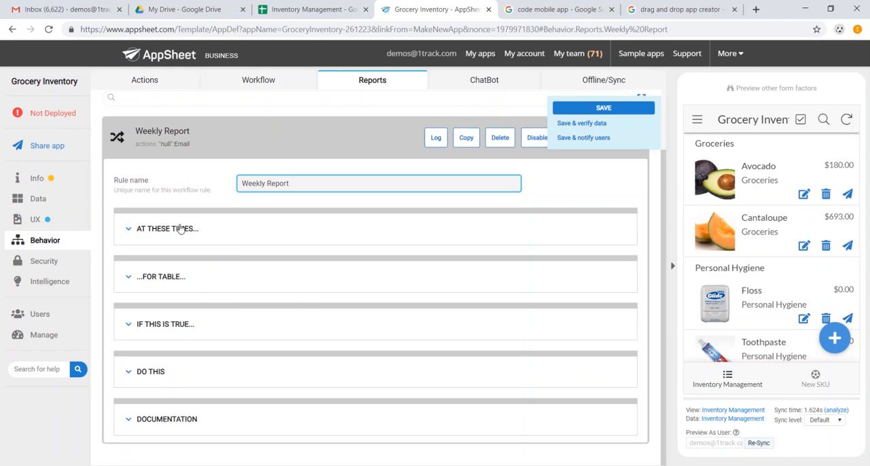
click(361, 262)
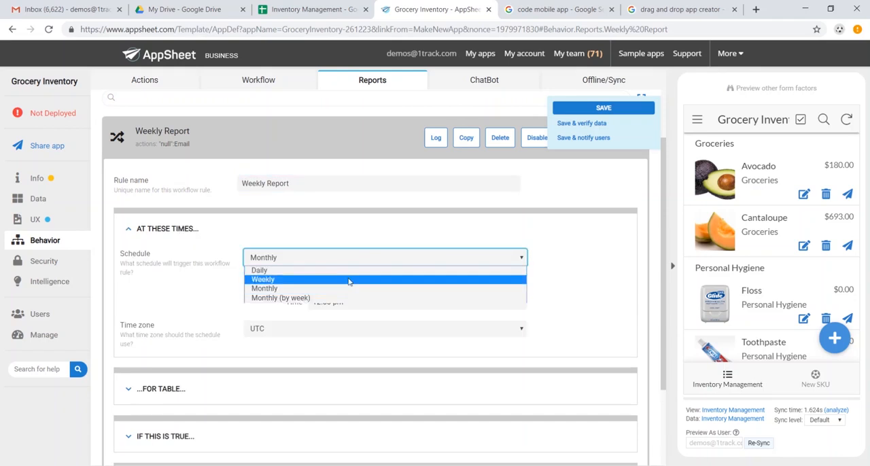
click(363, 280)
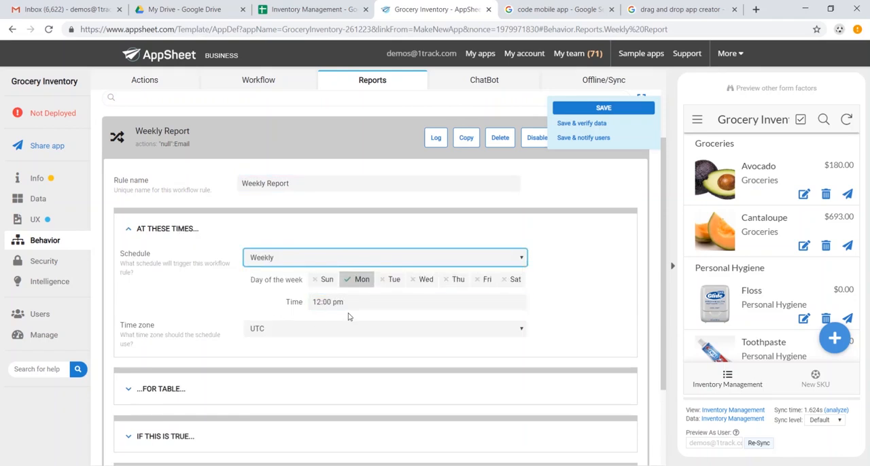
scroll(208, 311, down, 2)
click(227, 281)
scroll(204, 292, down, 2)
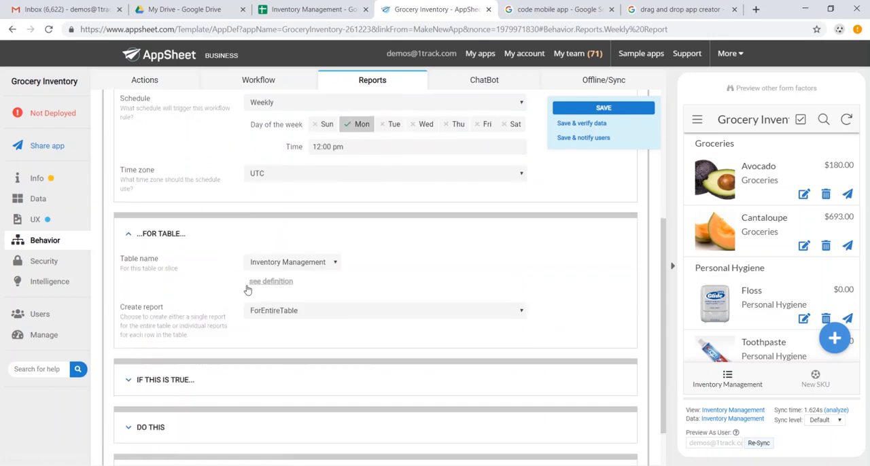
click(158, 375)
scroll(274, 365, down, 3)
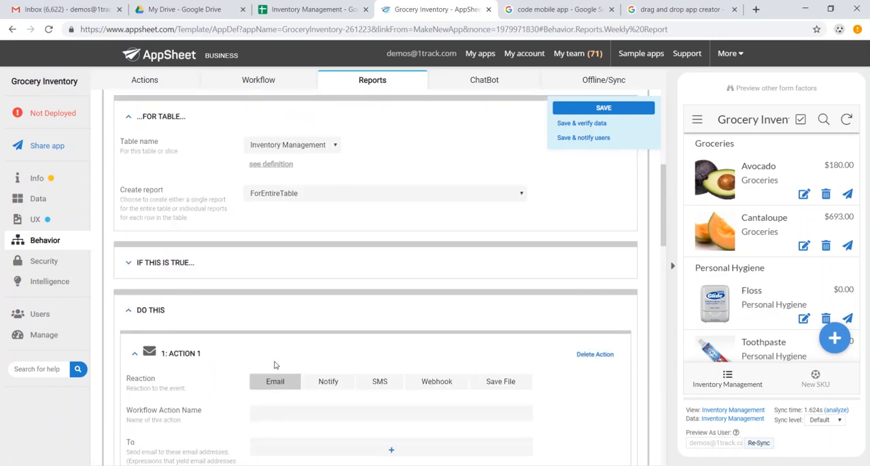
click(403, 307)
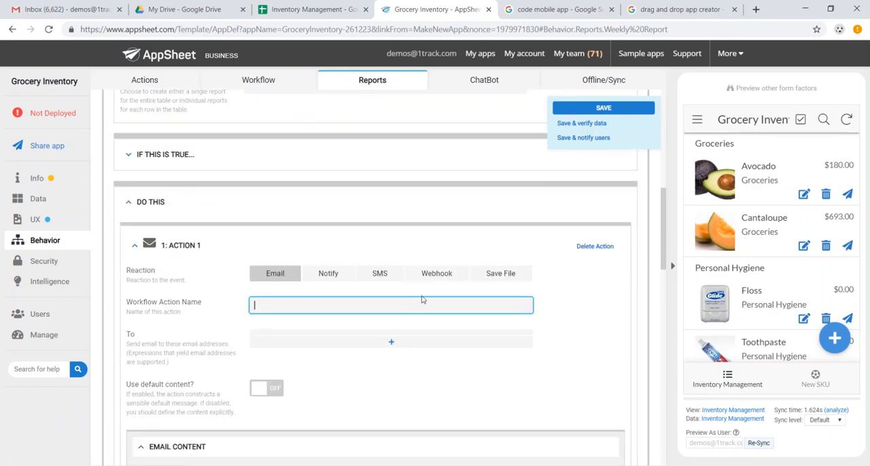
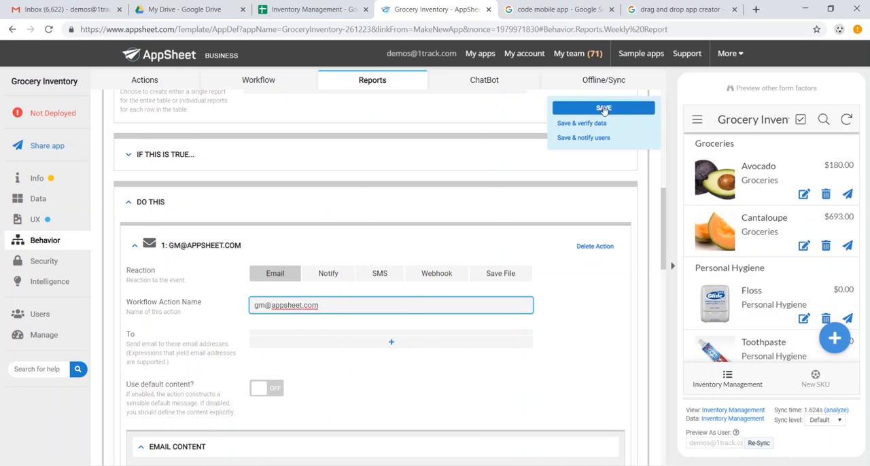
click(603, 108)
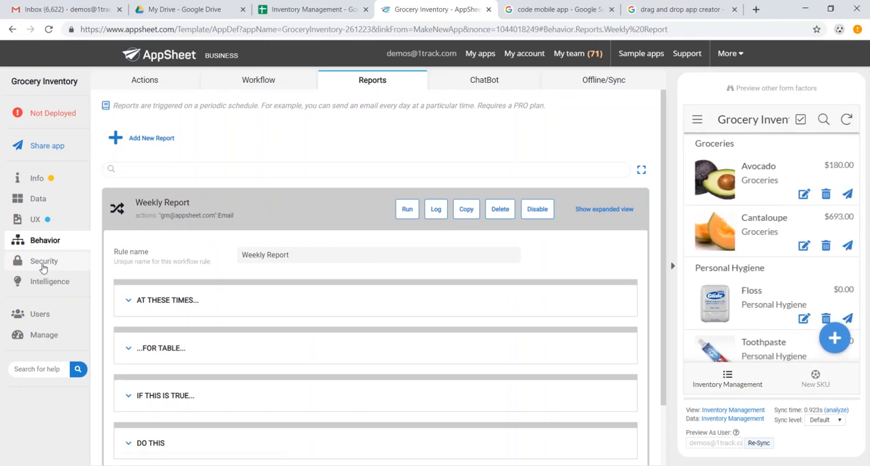
Step: Review the app's sign-in requirement and authentication provider choices, and the Smart Assistant settings
click(42, 266)
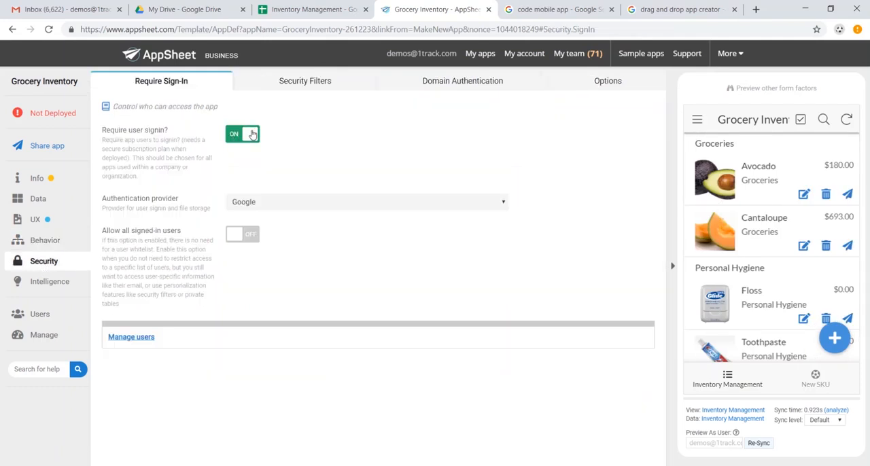
click(266, 207)
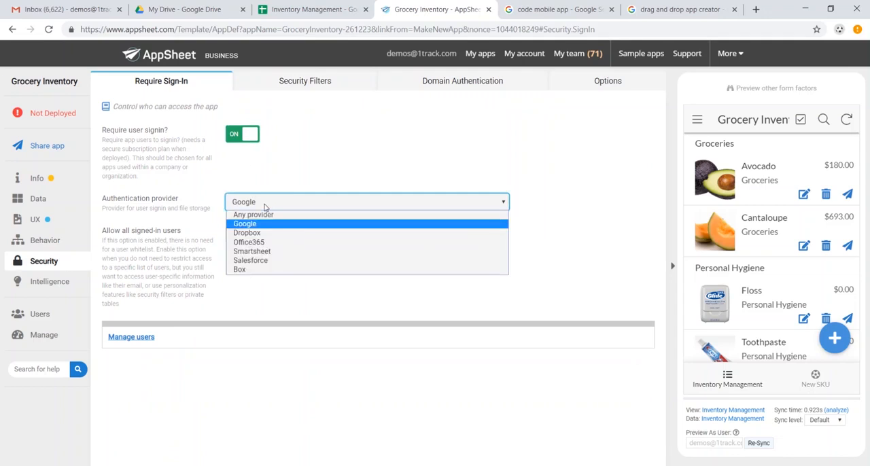
click(265, 207)
click(69, 280)
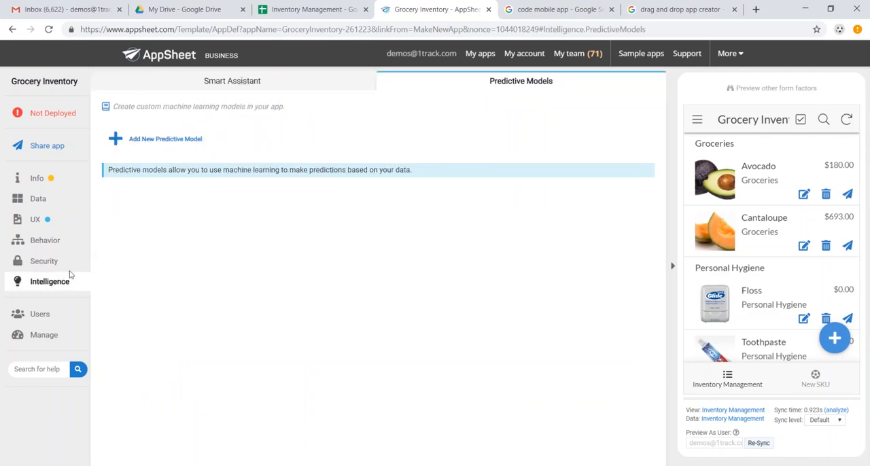
click(281, 88)
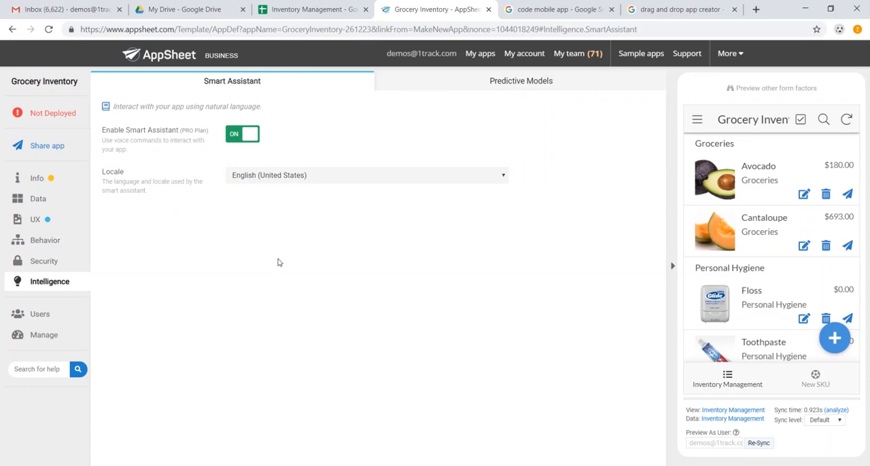
Step: Open the deployment check for Grocery Inventory and move the app to the deployed state
click(65, 115)
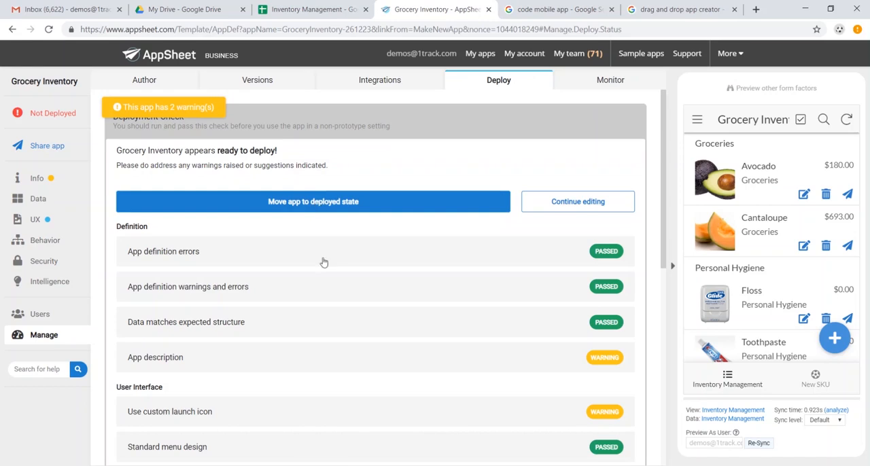
click(244, 202)
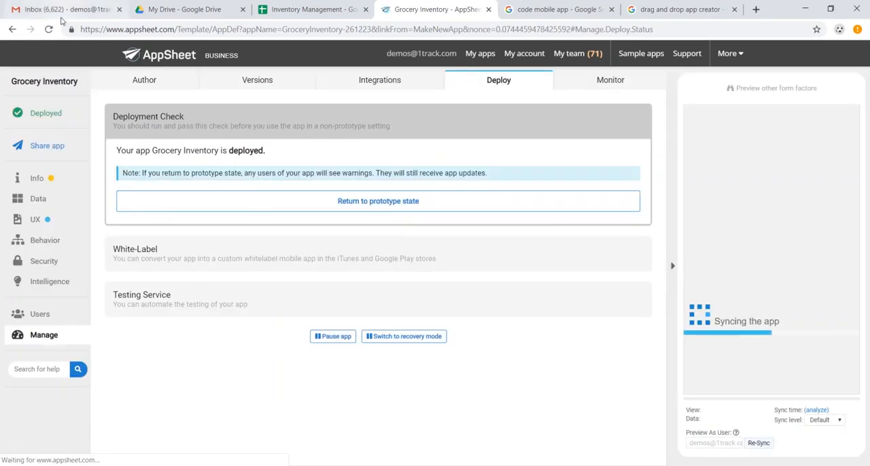
Step: Switch to Gmail, open the "Here is your app Grocery Inventory" email and run the app in the browser through its install link
click(62, 9)
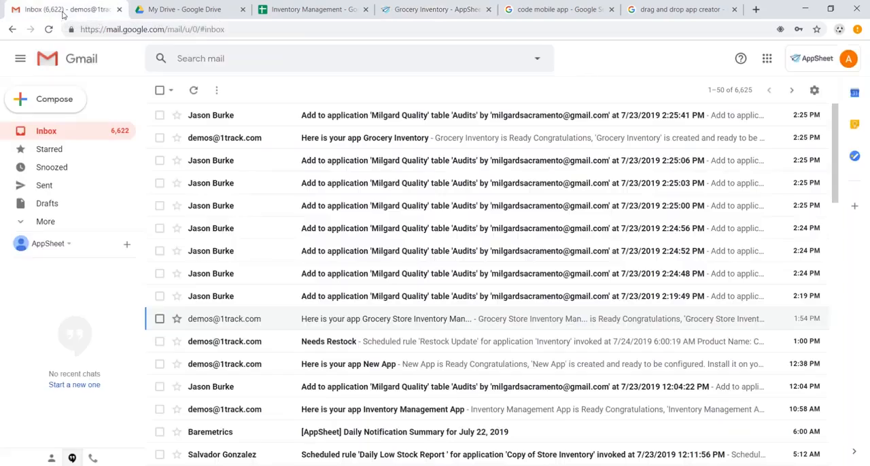
click(321, 143)
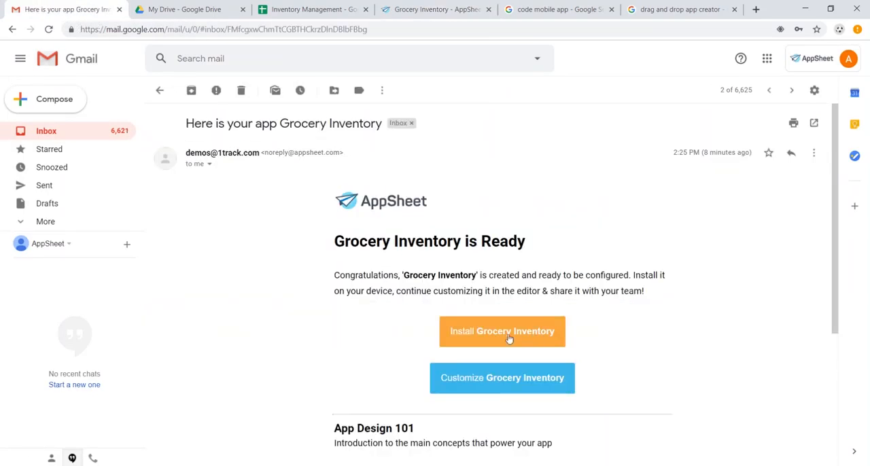
click(510, 333)
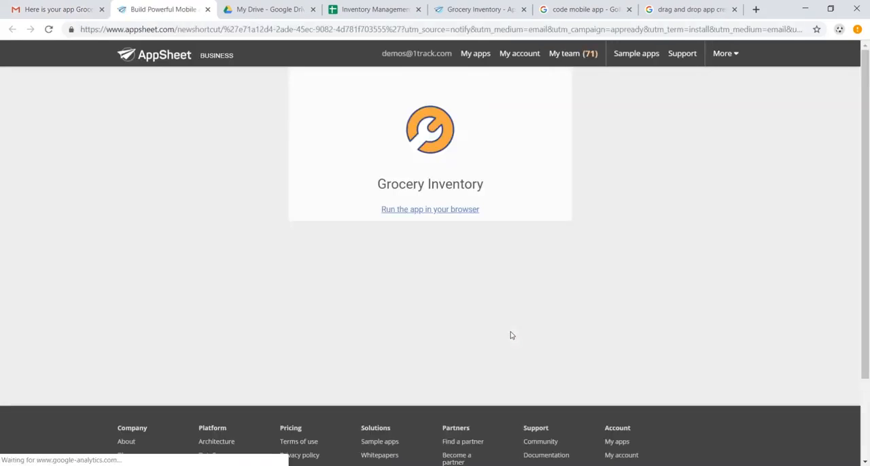
click(454, 211)
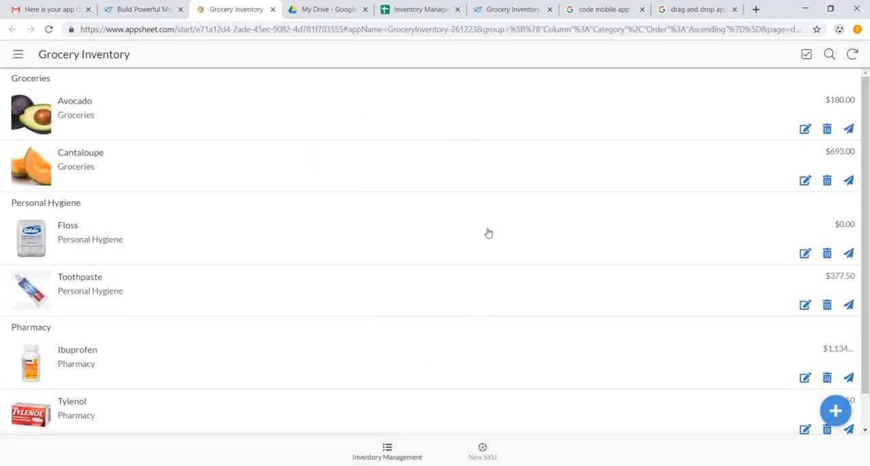
Step: Look through the running app's inventory list and its New SKU form, leaving the form without saving
scroll(434, 219, down, 1)
scroll(434, 219, up, 1)
click(484, 452)
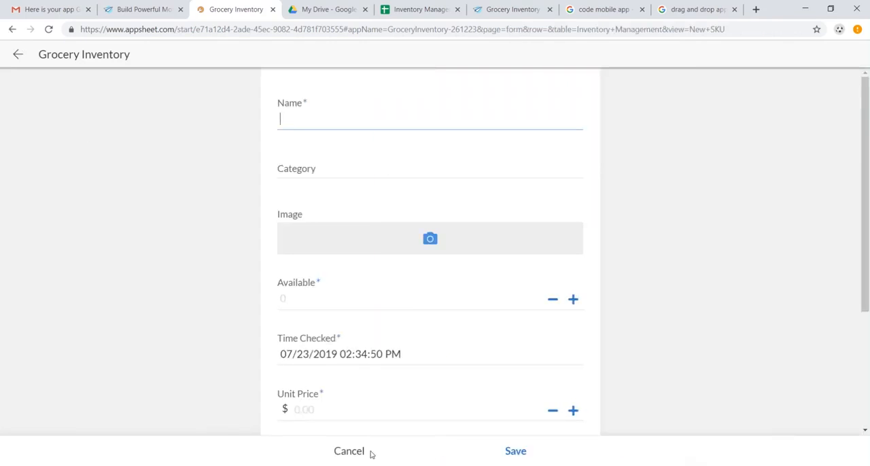
click(350, 456)
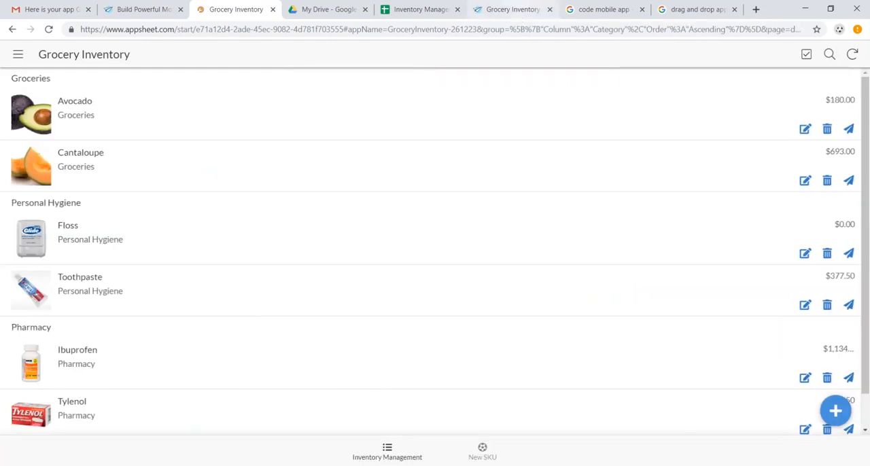
Step: Return to the AppSheet editor and examine the app's sharing options, including the user emails entry
click(511, 9)
click(48, 146)
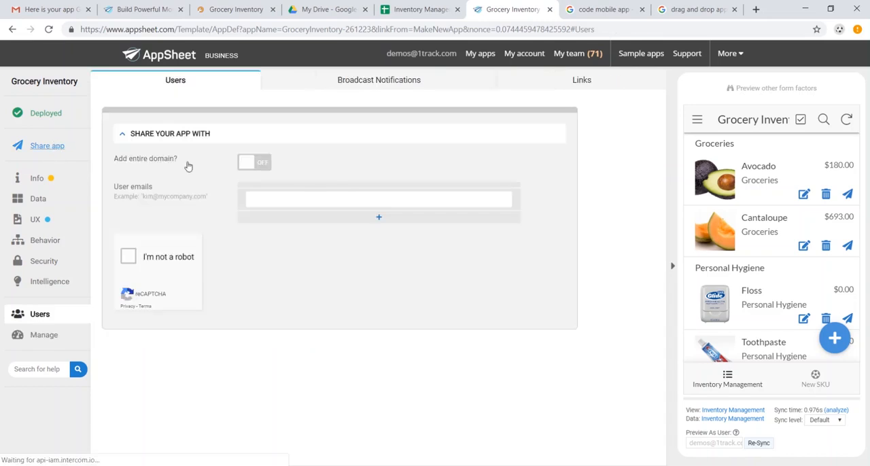
click(346, 199)
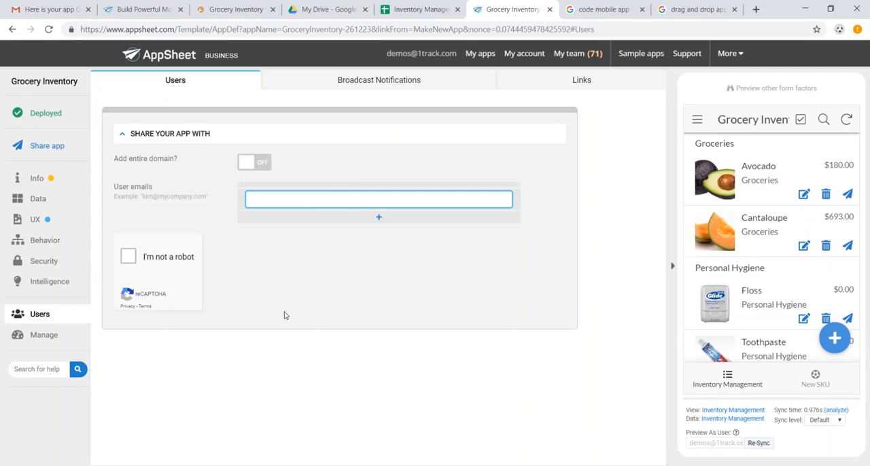
click(54, 223)
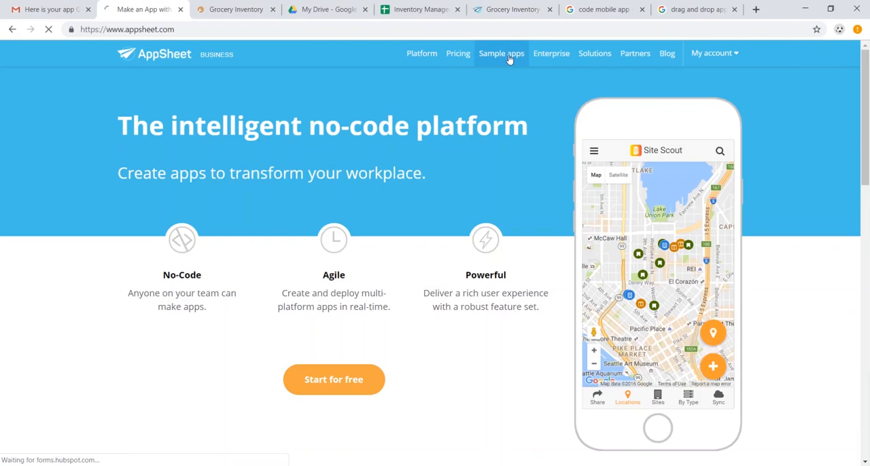
Step: Open the AppSheet website's sample apps gallery and examine its Industry, Function and Feature filter options
click(512, 59)
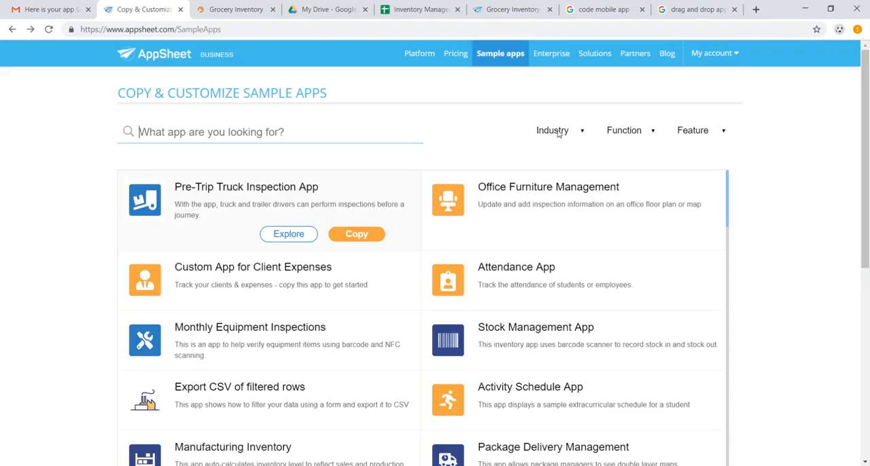
click(558, 133)
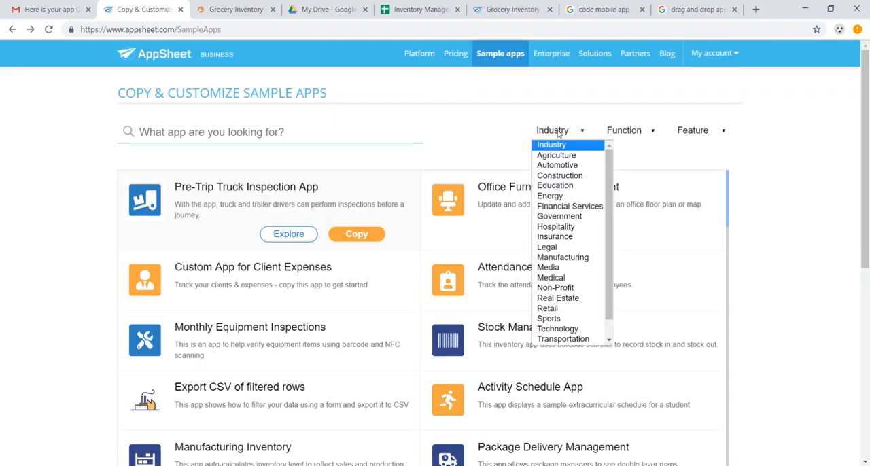
click(627, 133)
click(626, 133)
click(703, 133)
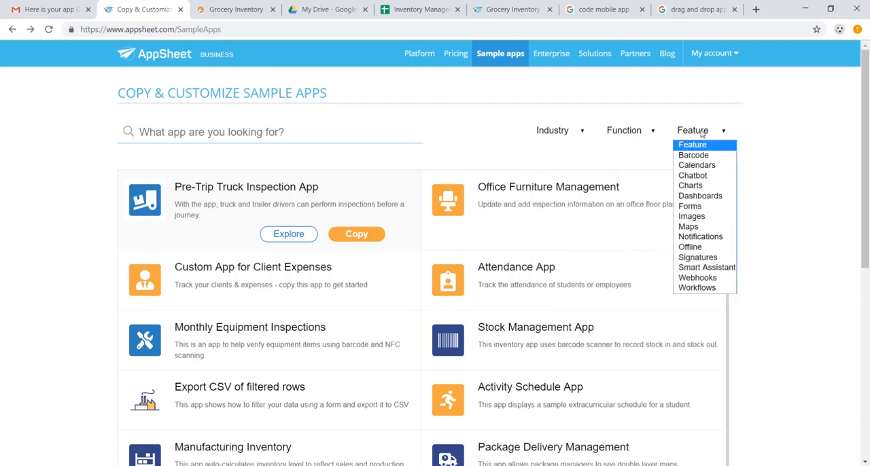
click(703, 133)
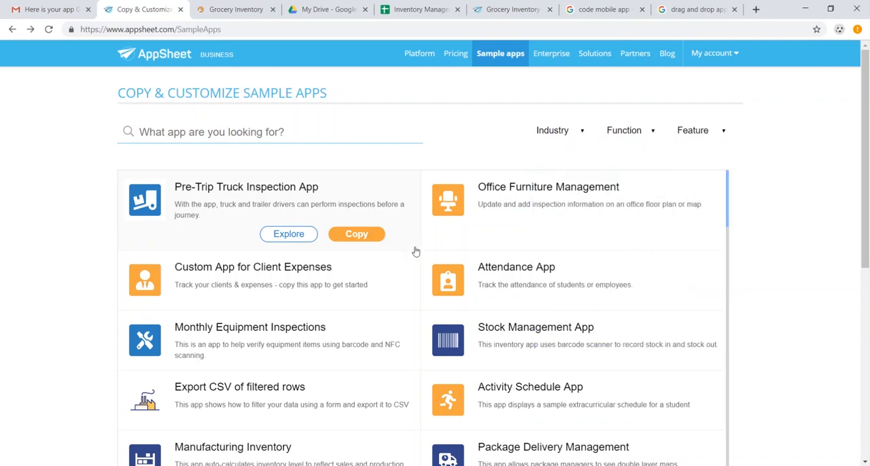